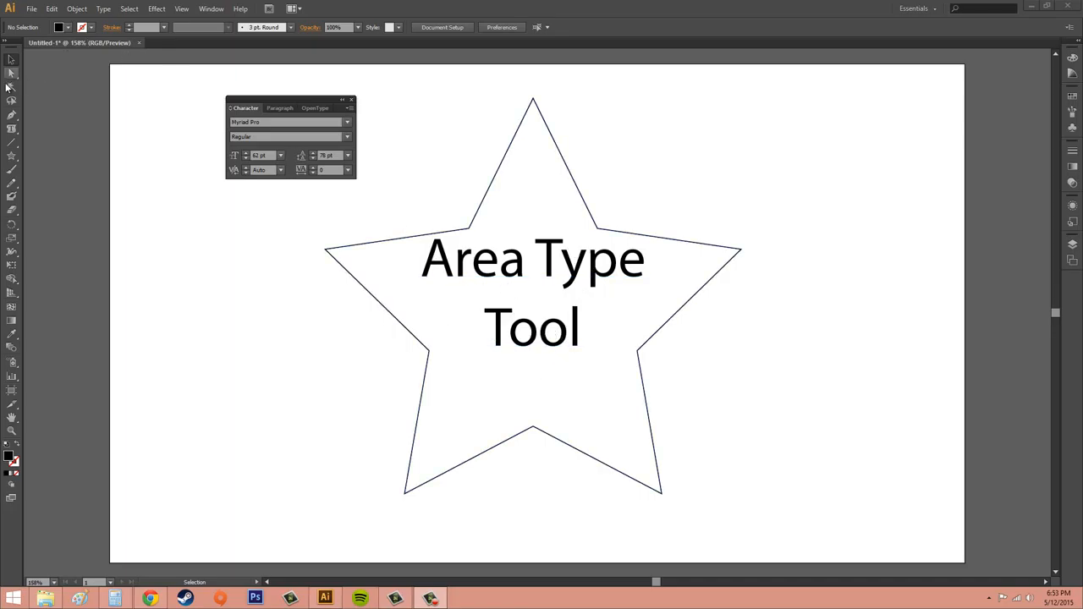
Step: Move the Character panel to the empty area beside the star and select the star's area text object
left_click(10, 60)
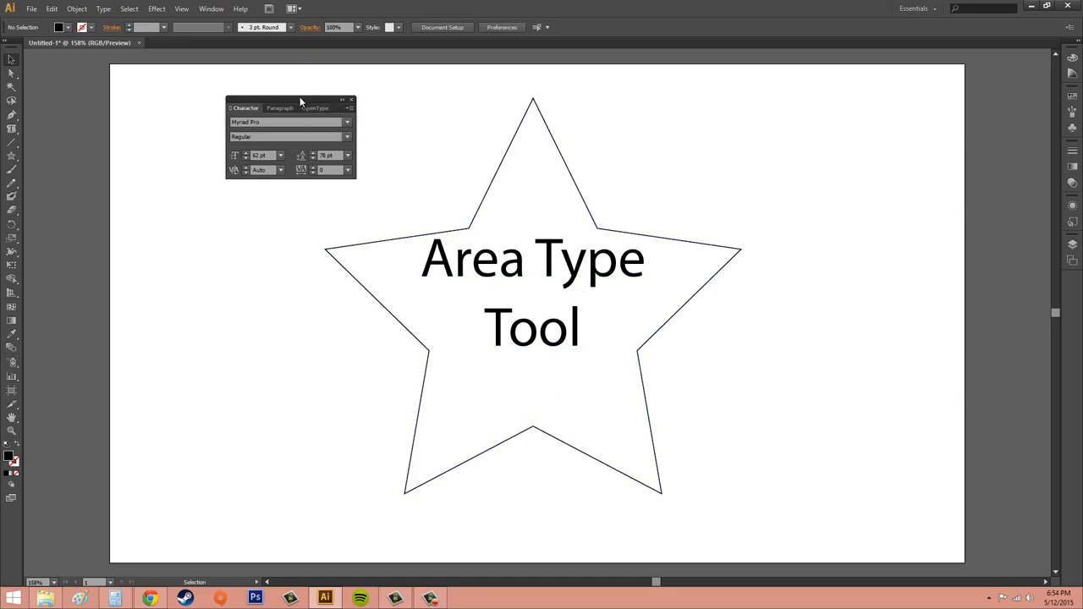
left_click_drag(299, 100, 236, 260)
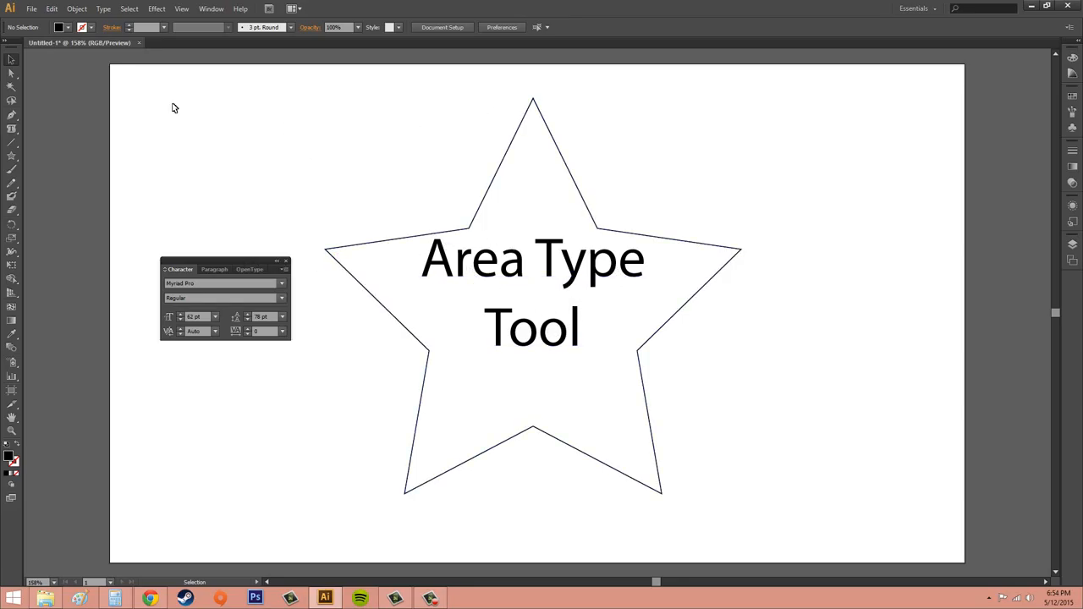
left_click_drag(11, 128, 54, 143)
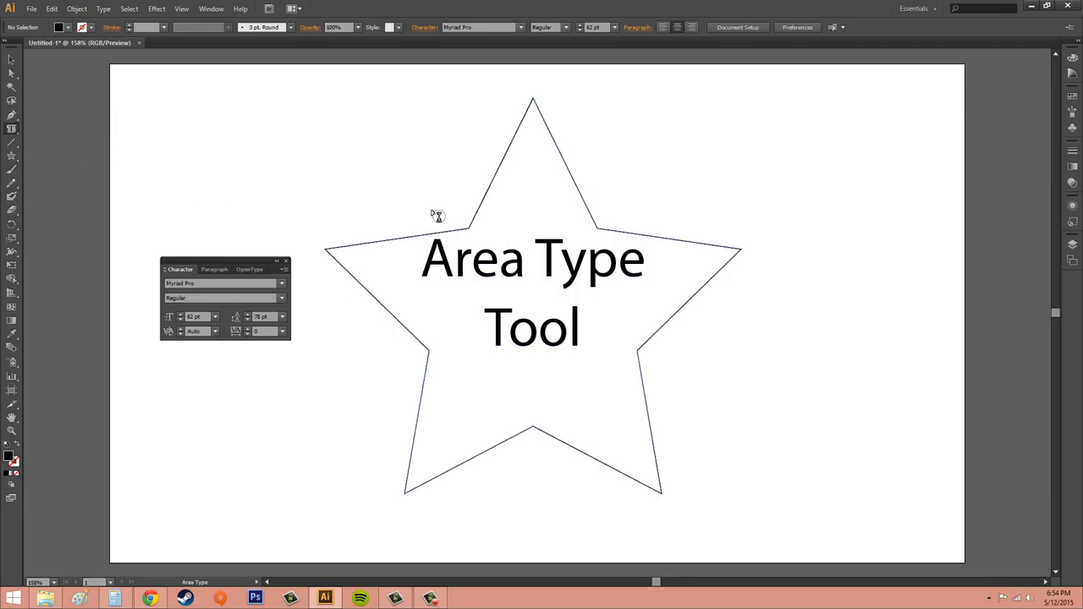
key("v")
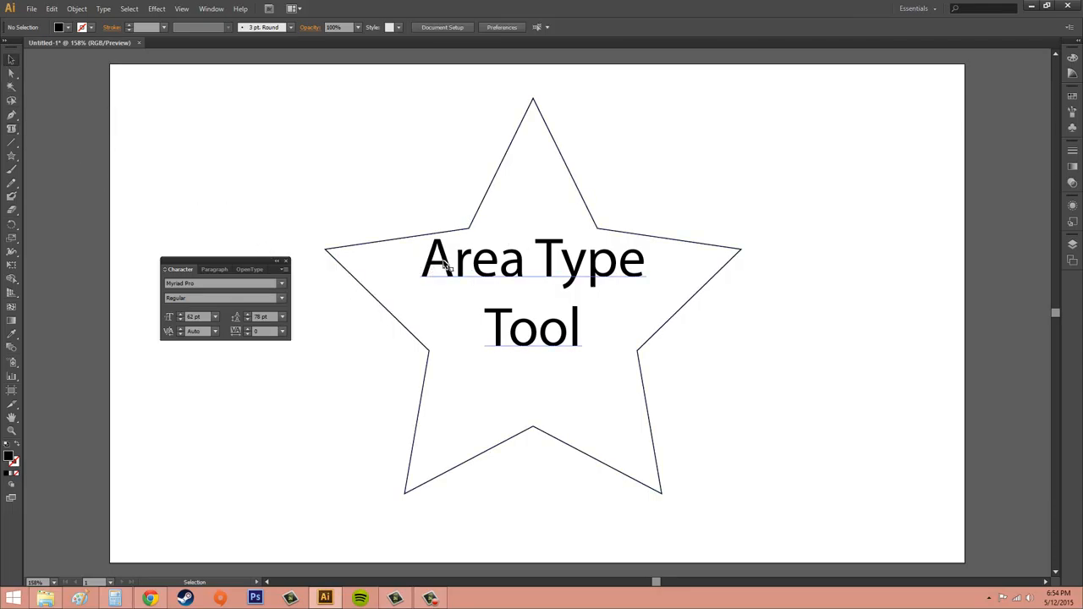
left_click(544, 264)
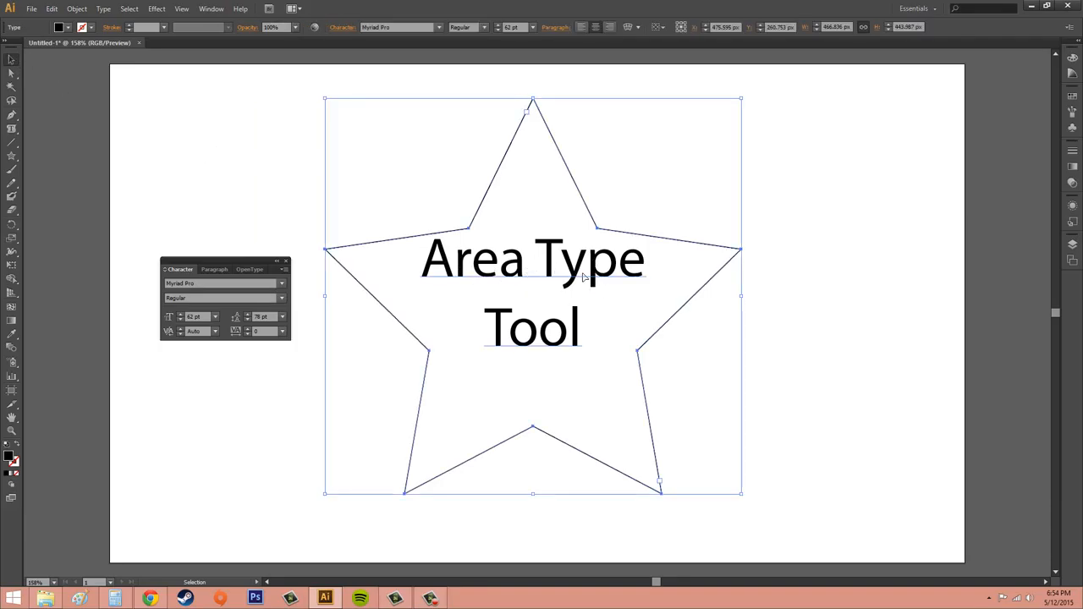
Step: Check whether the Character panel is enabled among the type panels
left_click(213, 9)
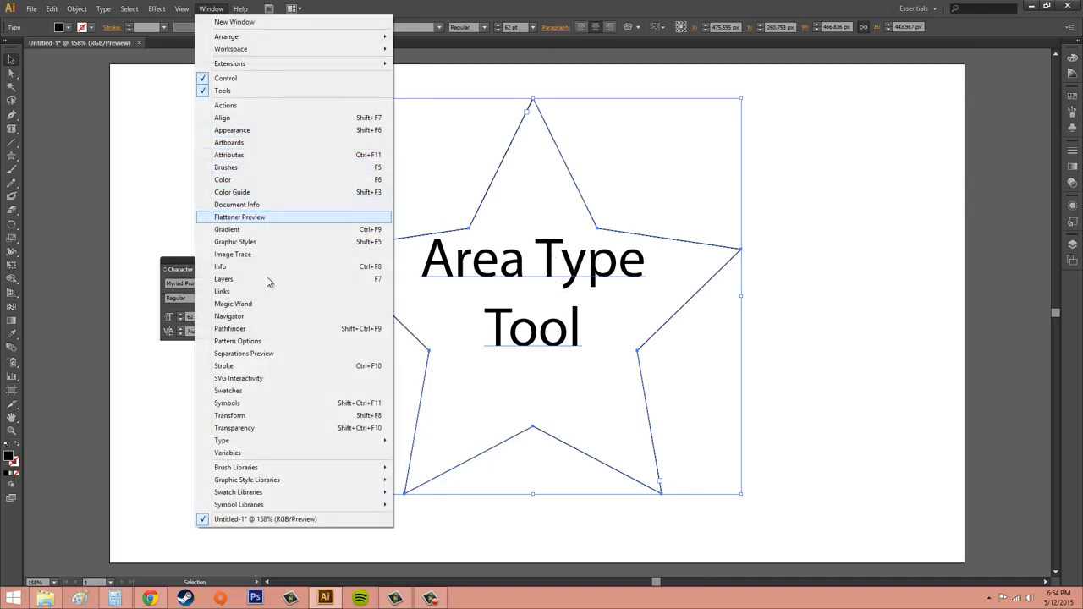
mouse_move(247, 440)
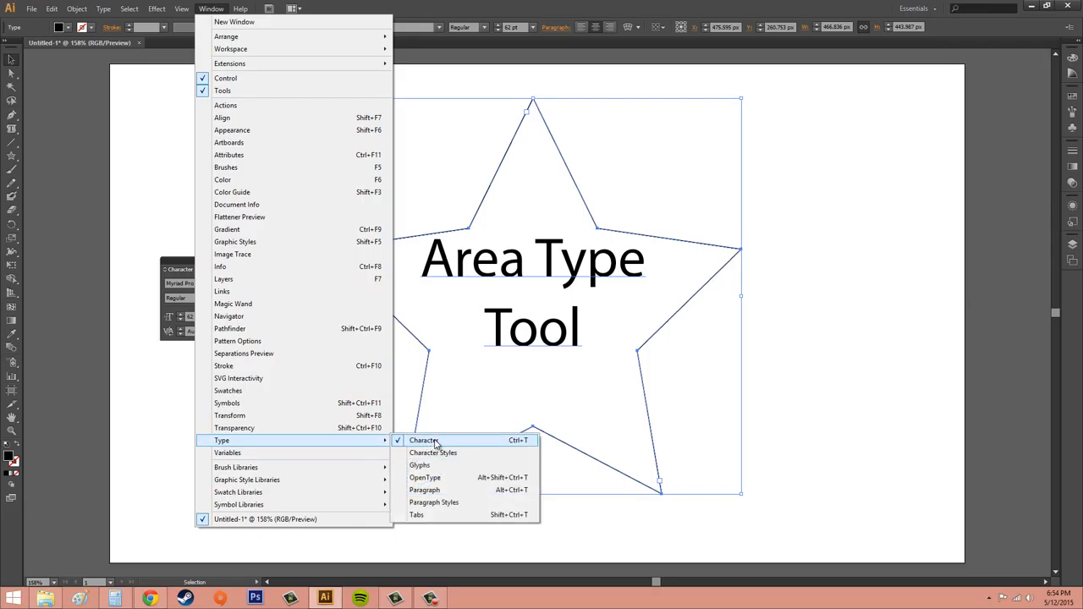
left_click(182, 266)
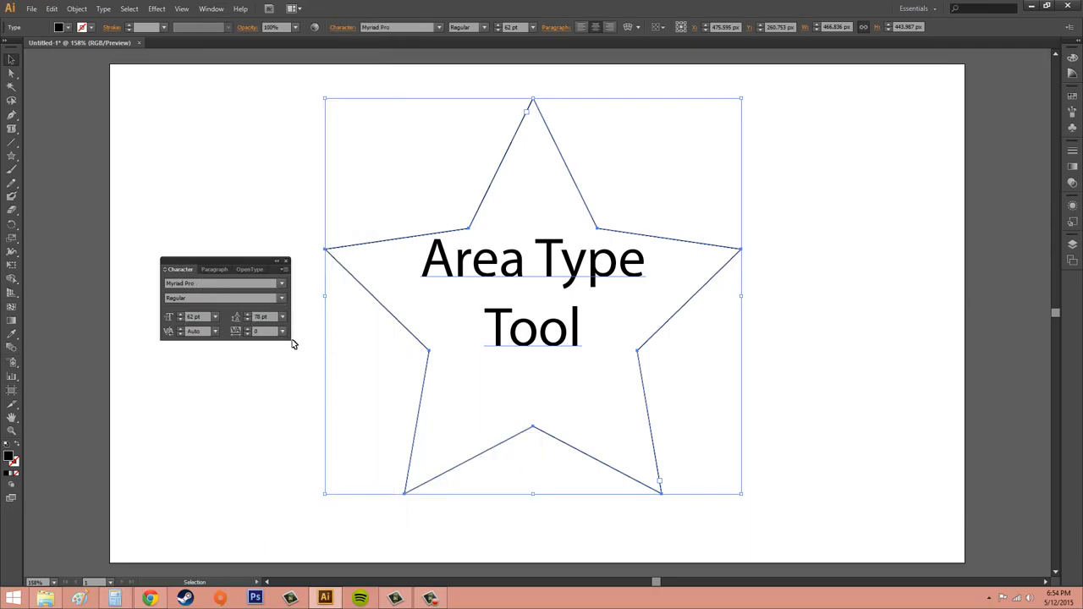
Step: Try the Bodoni MT Italic font on the star text, undo it, and view the font styles on offer
left_click(280, 284)
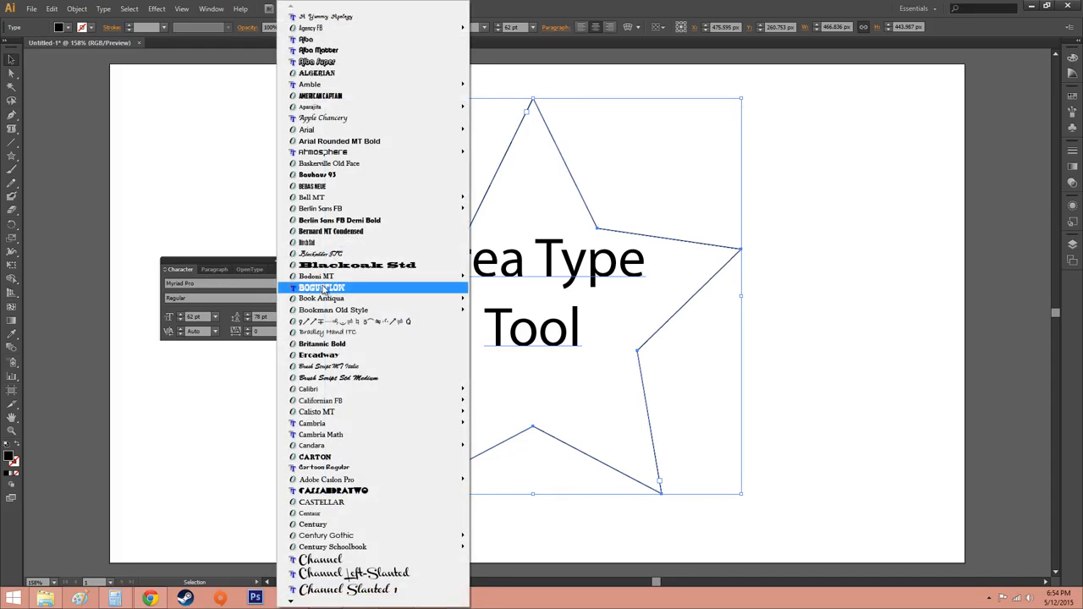
mouse_move(337, 278)
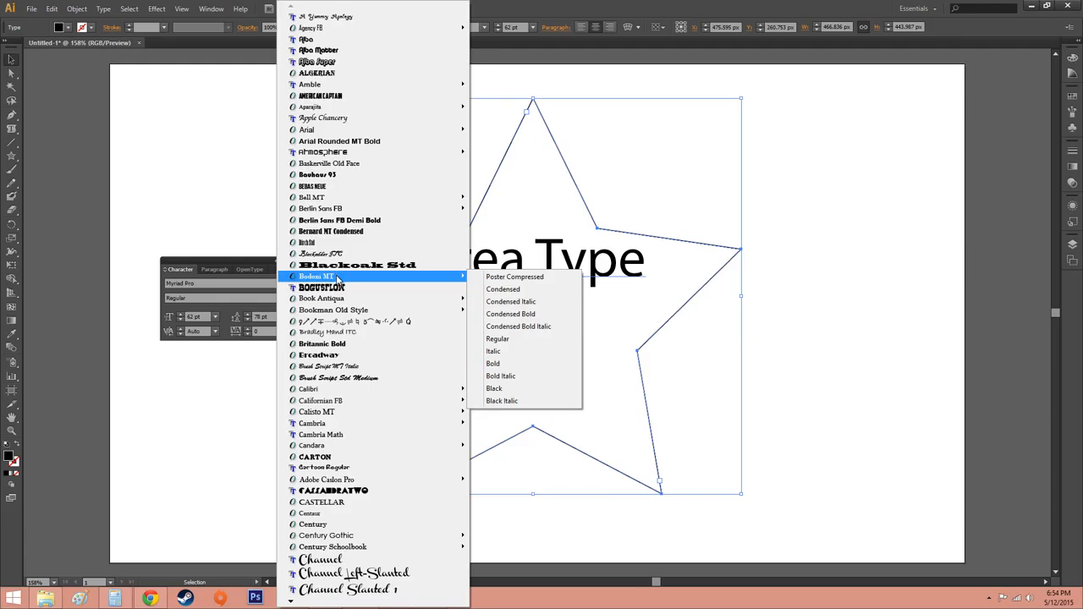
left_click(500, 353)
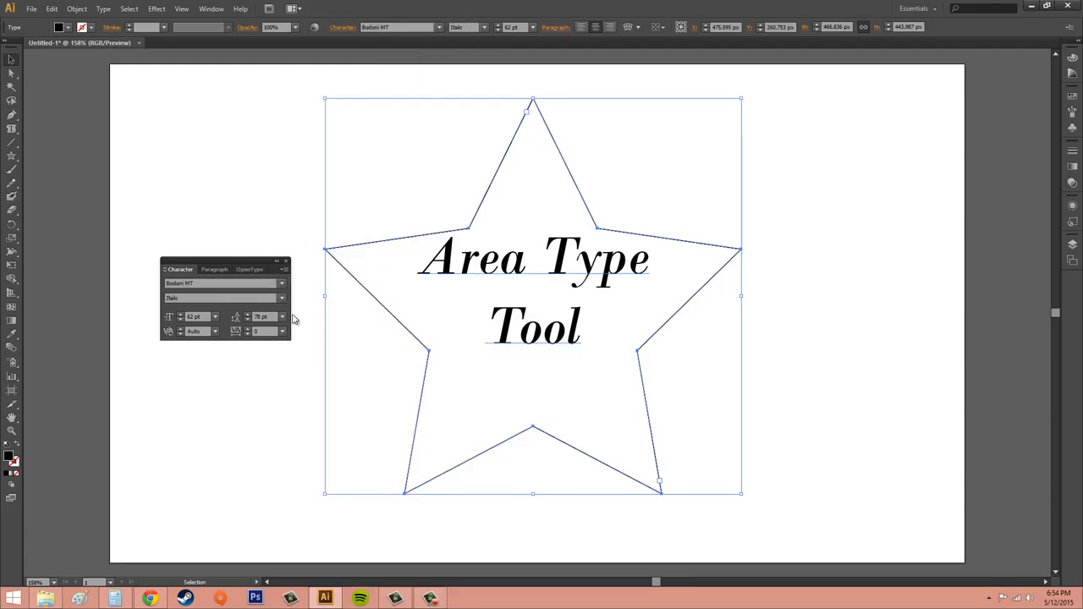
key("ctrl+z")
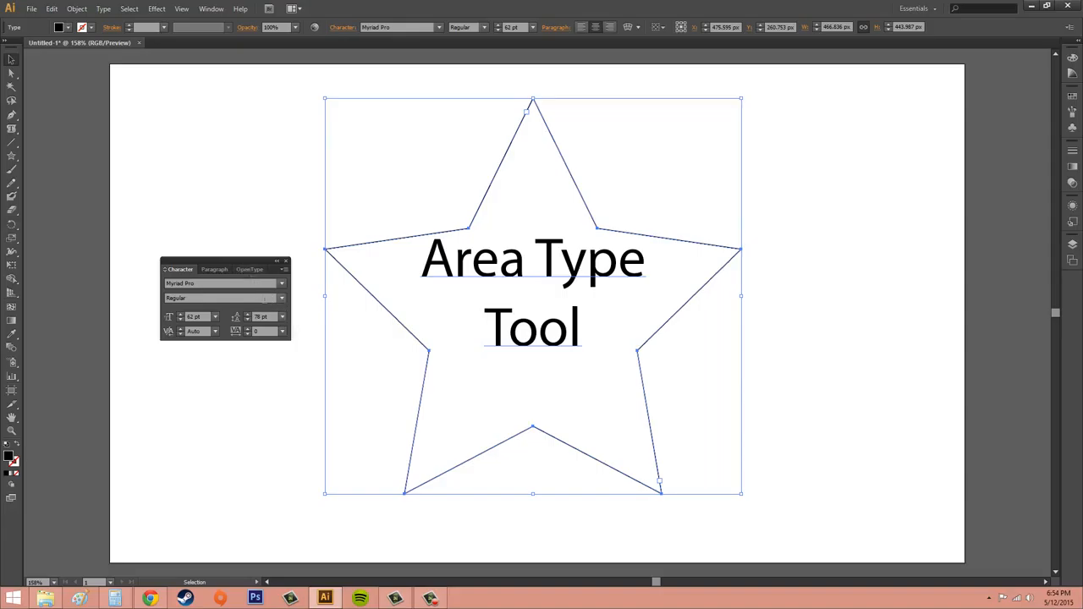
left_click(282, 299)
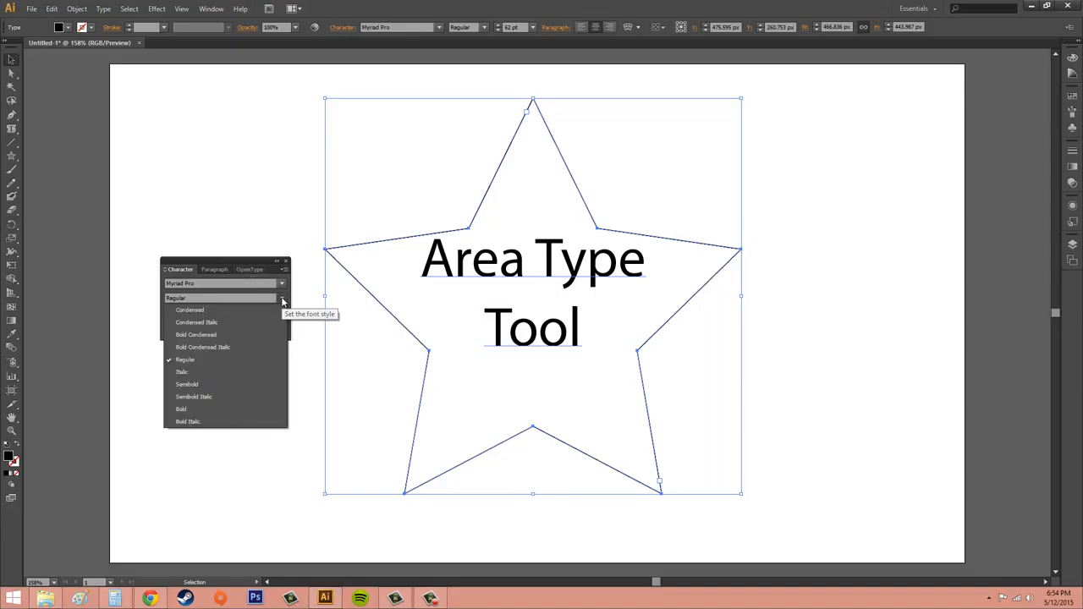
left_click(281, 300)
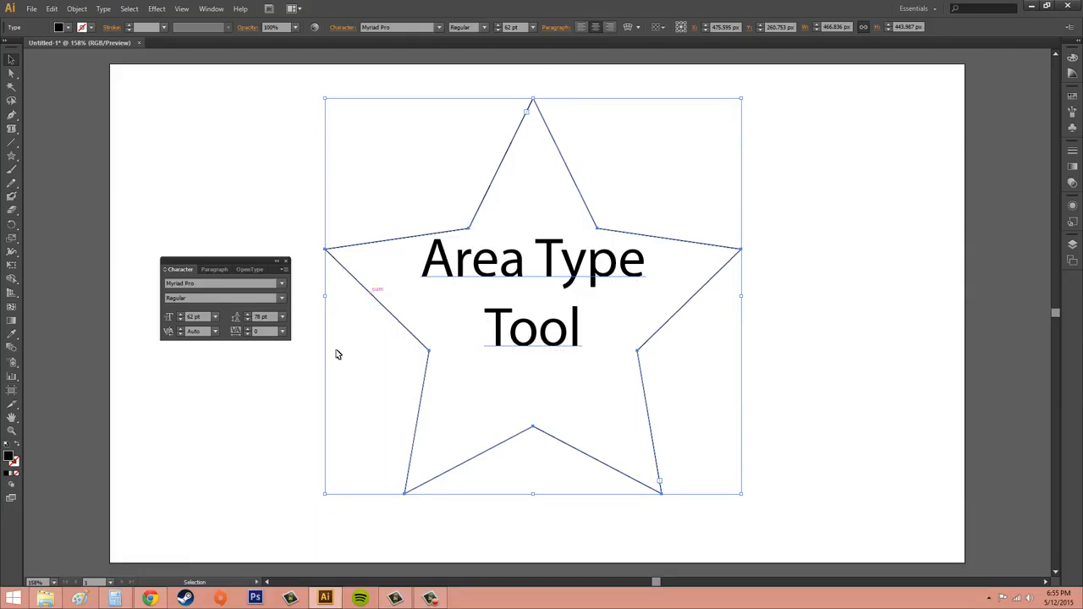
Step: Increase the leading of the star text step by step to 111 pt
left_click(248, 315)
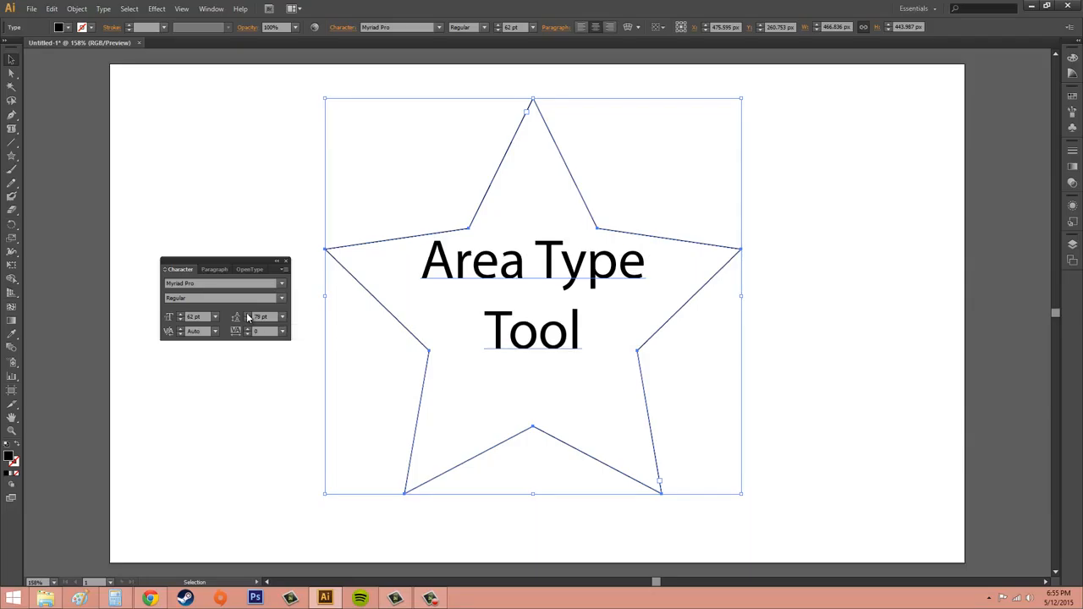
left_click(248, 315)
left_click(248, 314)
left_click(248, 315)
left_click(248, 315)
left_click(248, 315)
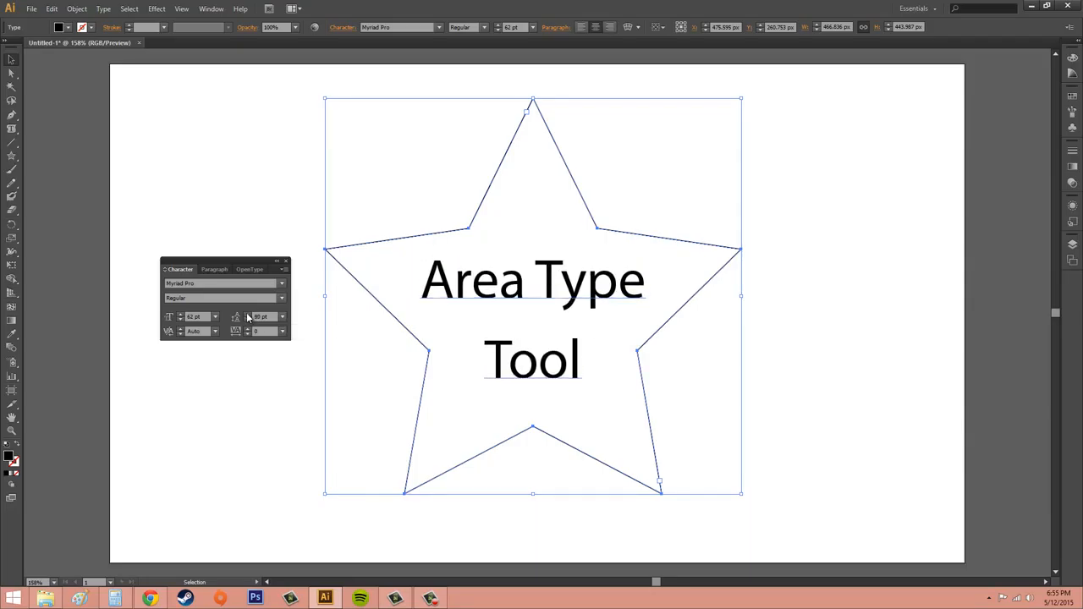
left_click(248, 315)
left_click(248, 314)
left_click(247, 315)
left_click(248, 315)
left_click(248, 315)
left_click(248, 315)
left_click(248, 315)
left_click(248, 315)
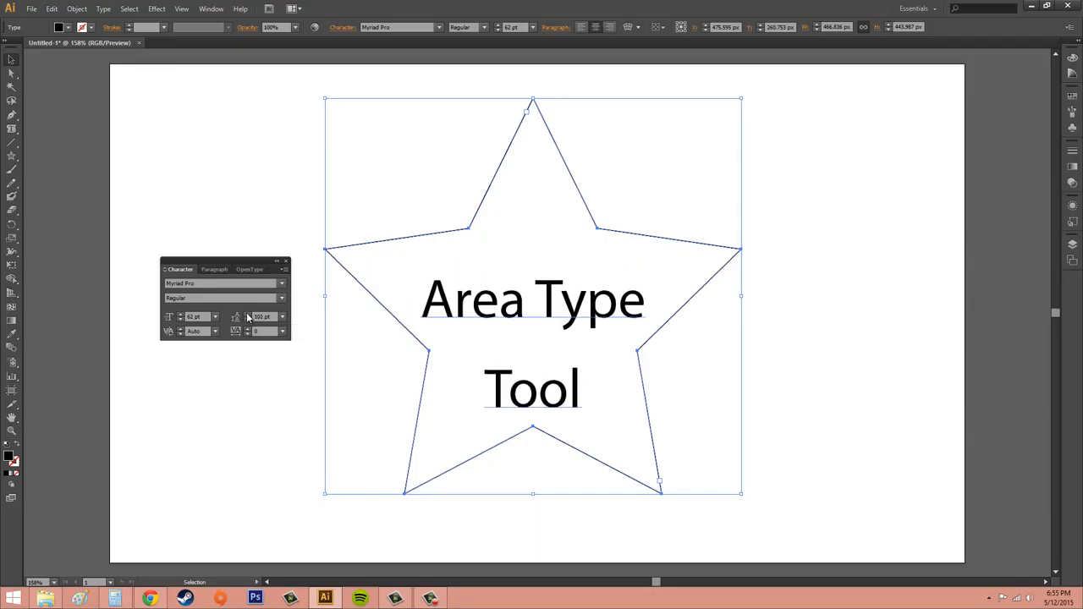
left_click(248, 315)
left_click(248, 315)
left_click(248, 315)
left_click(248, 315)
left_click(248, 315)
left_click(248, 315)
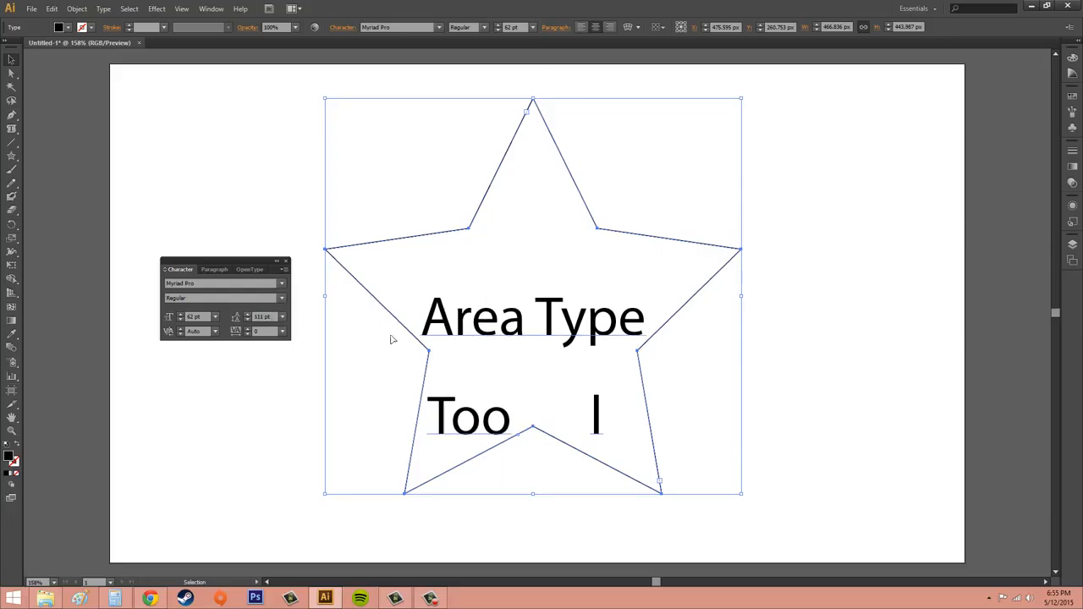
Step: Reduce the leading of the star text step by step to 41 pt
left_click(247, 322)
left_click(247, 322)
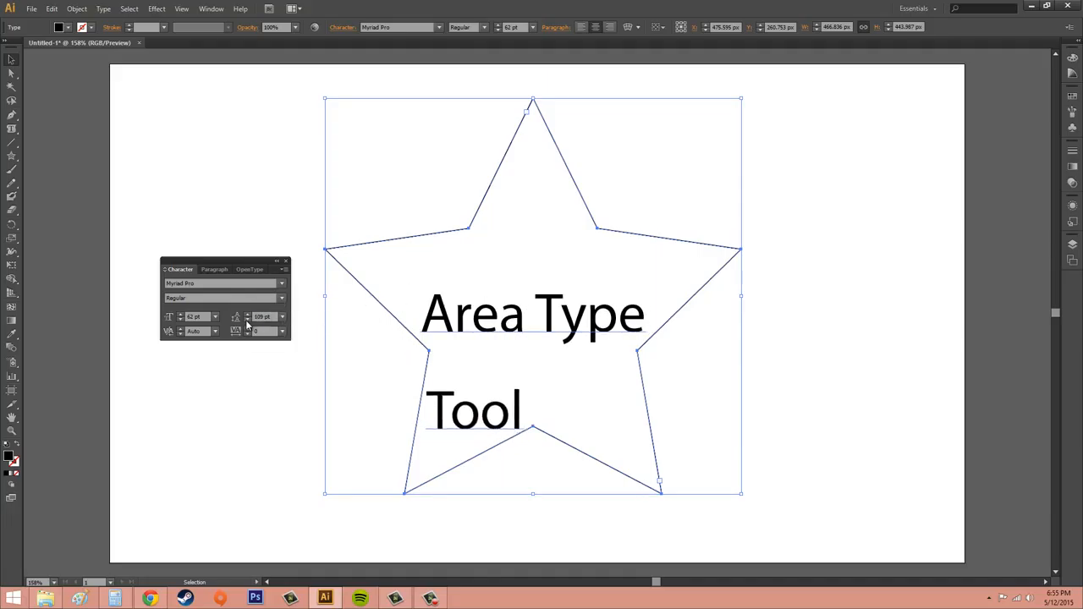
left_click(247, 322)
left_click(247, 322)
left_click(247, 322)
left_click(247, 321)
left_click(247, 322)
left_click(247, 321)
left_click(247, 321)
left_click(247, 321)
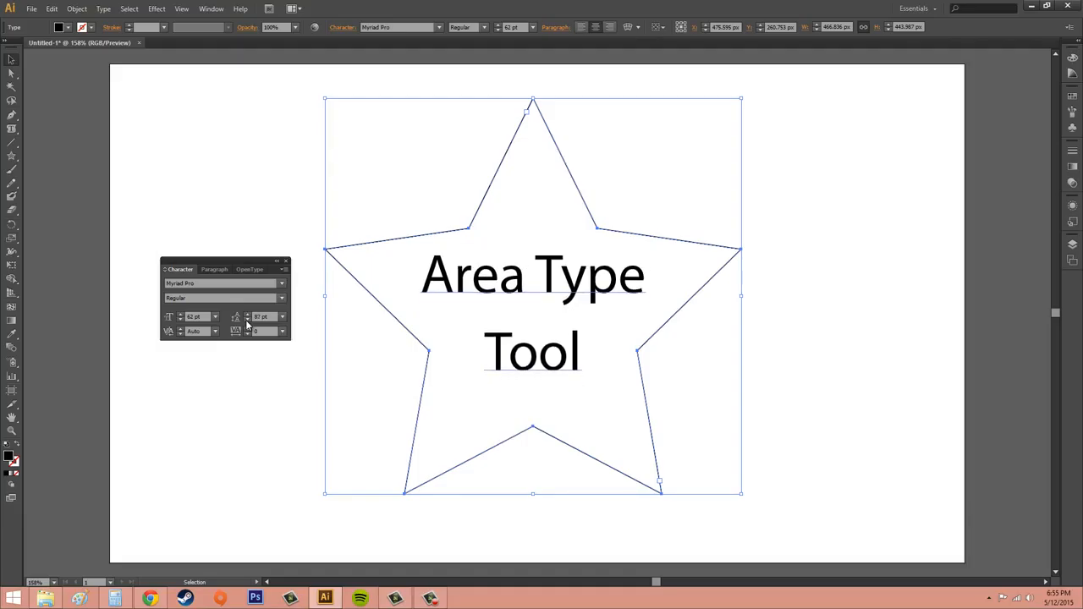
left_click(247, 322)
left_click(248, 322)
left_click(248, 322)
left_click(248, 321)
left_click(247, 321)
left_click(247, 322)
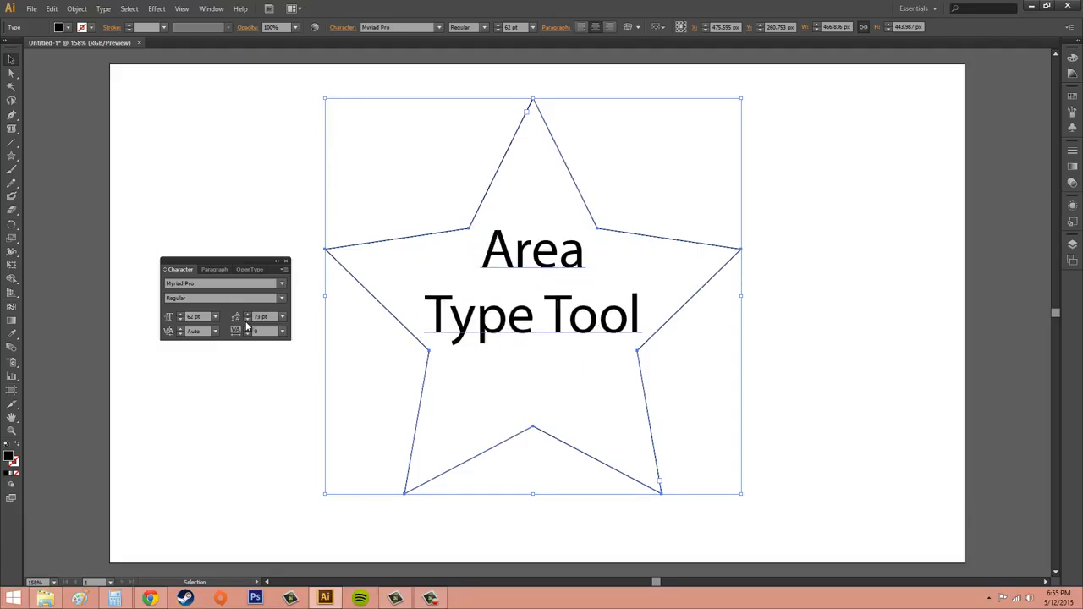
left_click(247, 322)
left_click(247, 321)
left_click(247, 322)
left_click(247, 322)
left_click(247, 322)
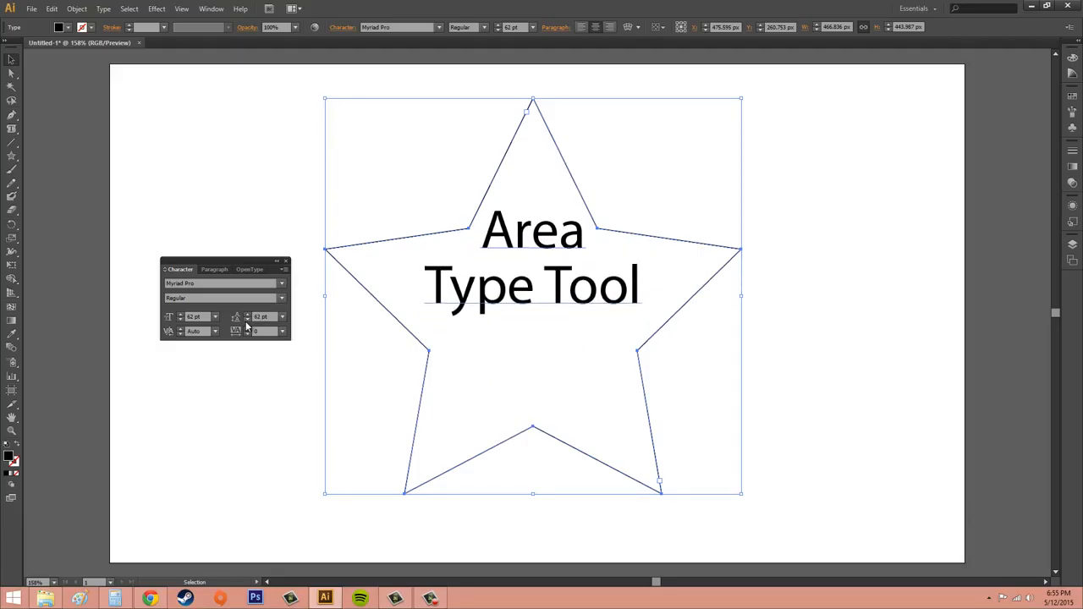
left_click(248, 322)
left_click(247, 322)
left_click(247, 322)
left_click(248, 321)
left_click(247, 321)
left_click(247, 322)
left_click(247, 321)
left_click(247, 322)
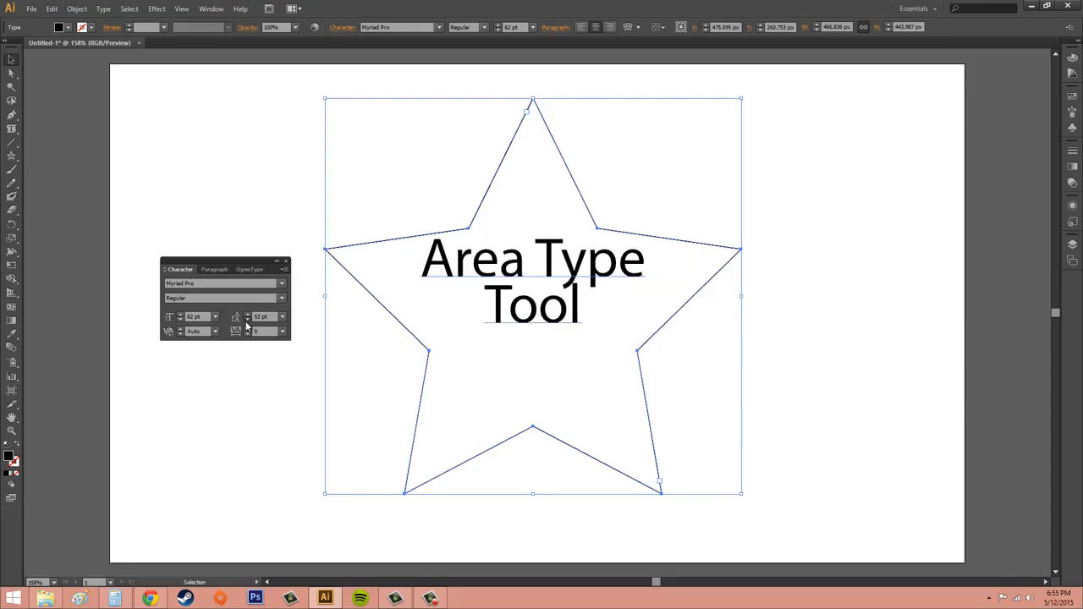
left_click(248, 321)
left_click(247, 322)
left_click(247, 321)
left_click(247, 322)
left_click(247, 321)
left_click(247, 321)
left_click(247, 322)
left_click(247, 323)
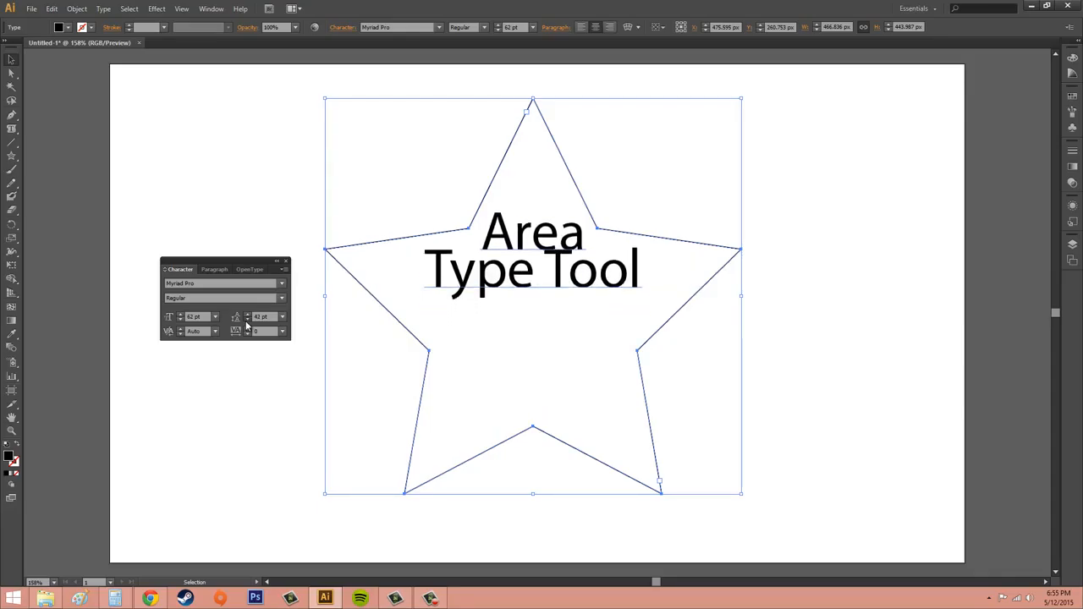
left_click(247, 323)
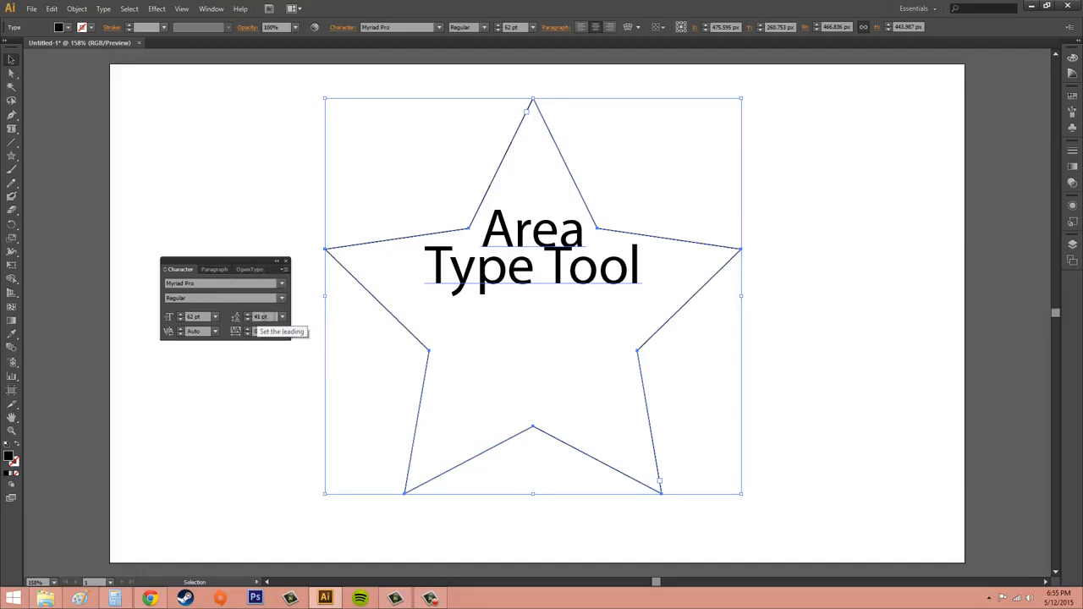
Step: Enter a leading of 80 pt for the star text and raise it in single steps to 87 pt
left_click(262, 318)
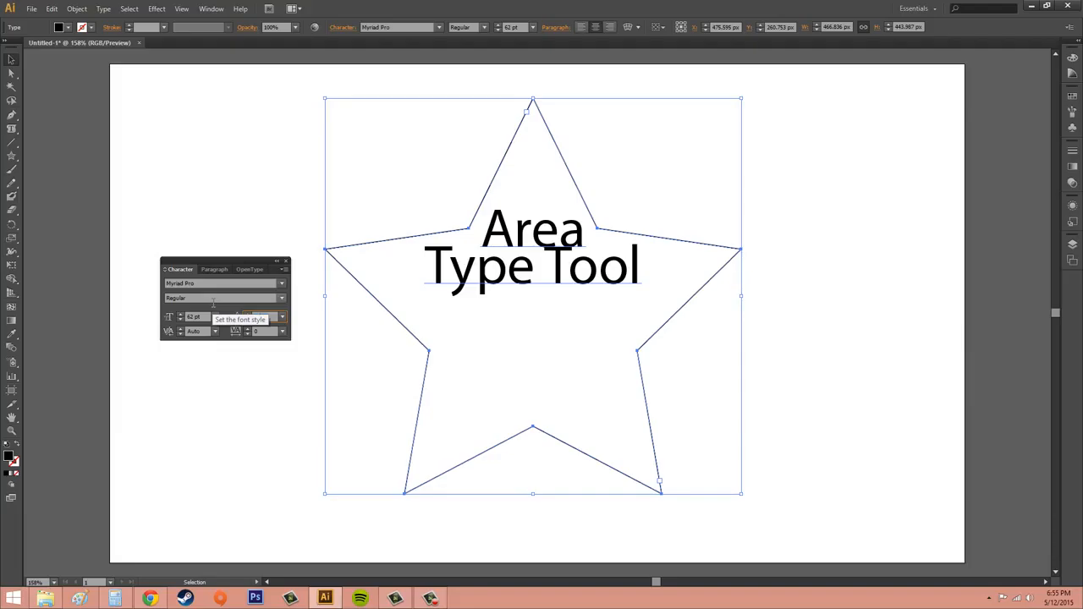
type("60")
key("Return")
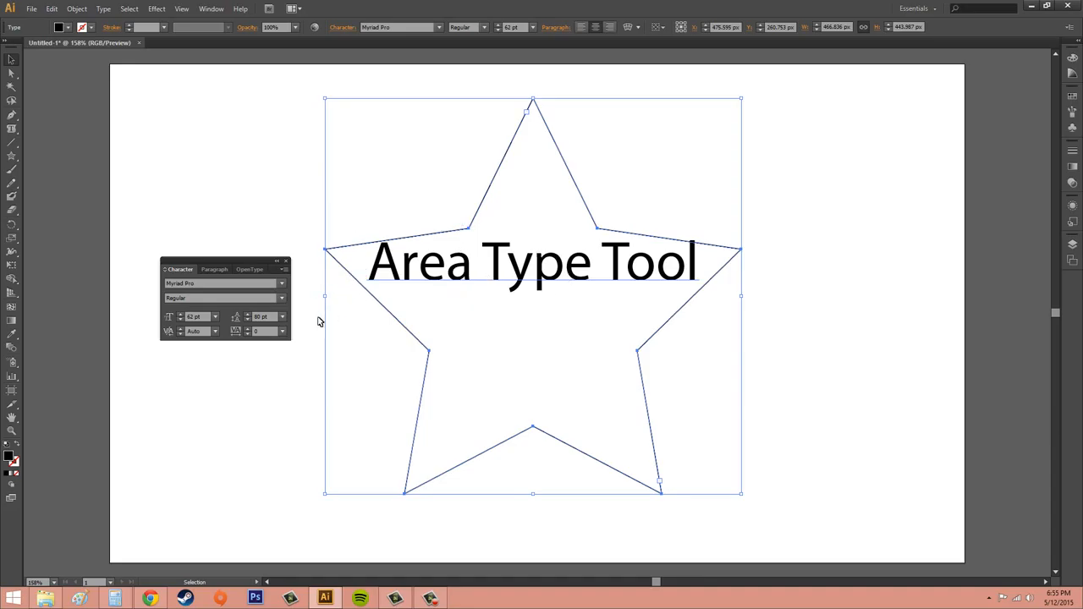
left_click(248, 315)
left_click(248, 315)
left_click(248, 315)
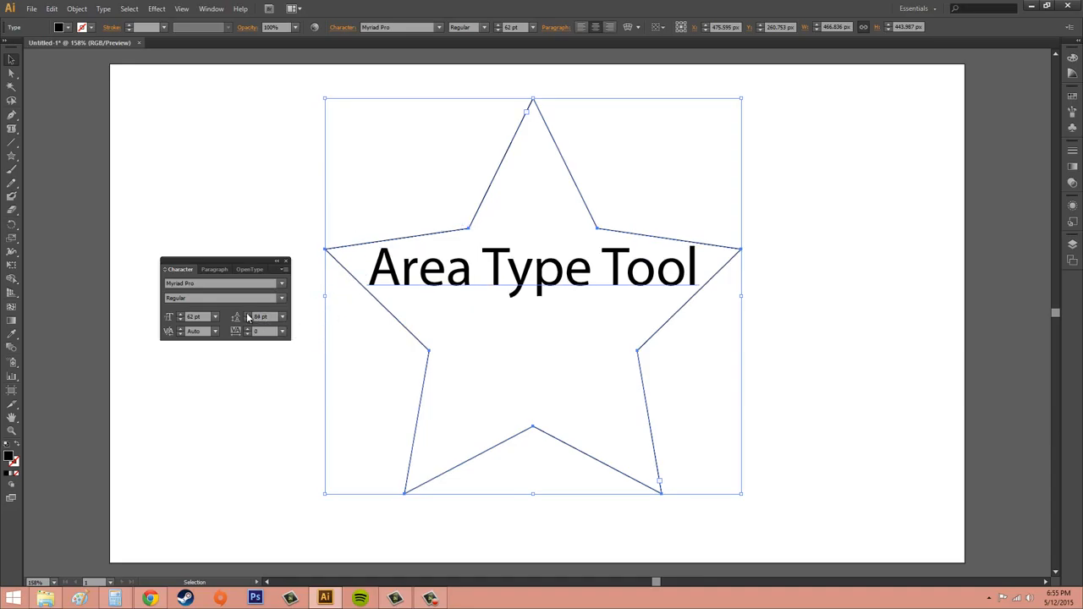
left_click(248, 315)
left_click(248, 315)
left_click(248, 315)
left_click(248, 315)
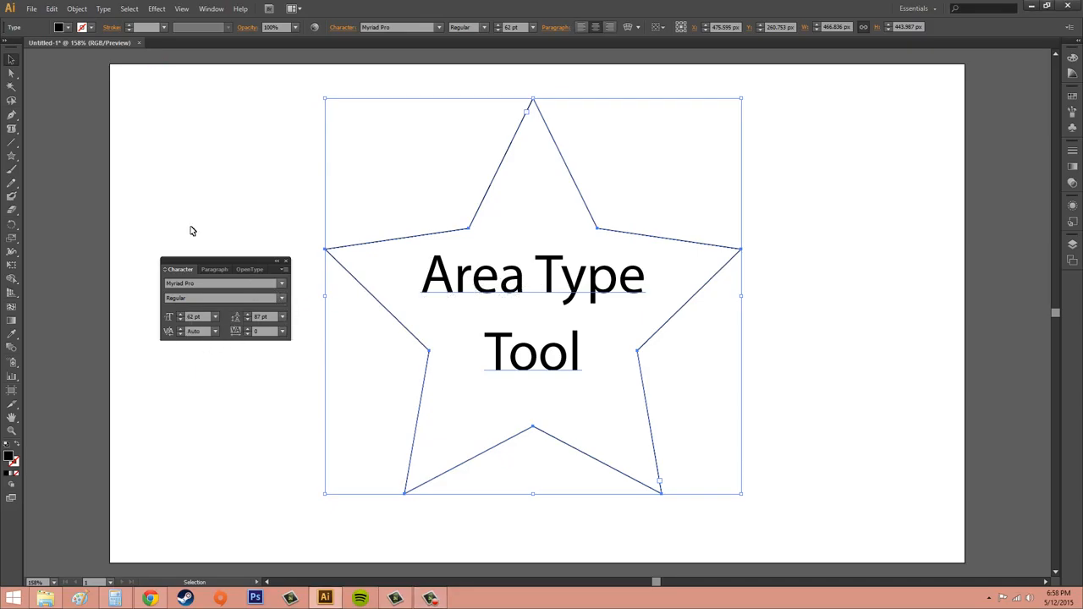
Step: Try stepping the kerning of the whole star text, dismiss the warning, and set the kerning to 0
left_click_drag(179, 331, 226, 330)
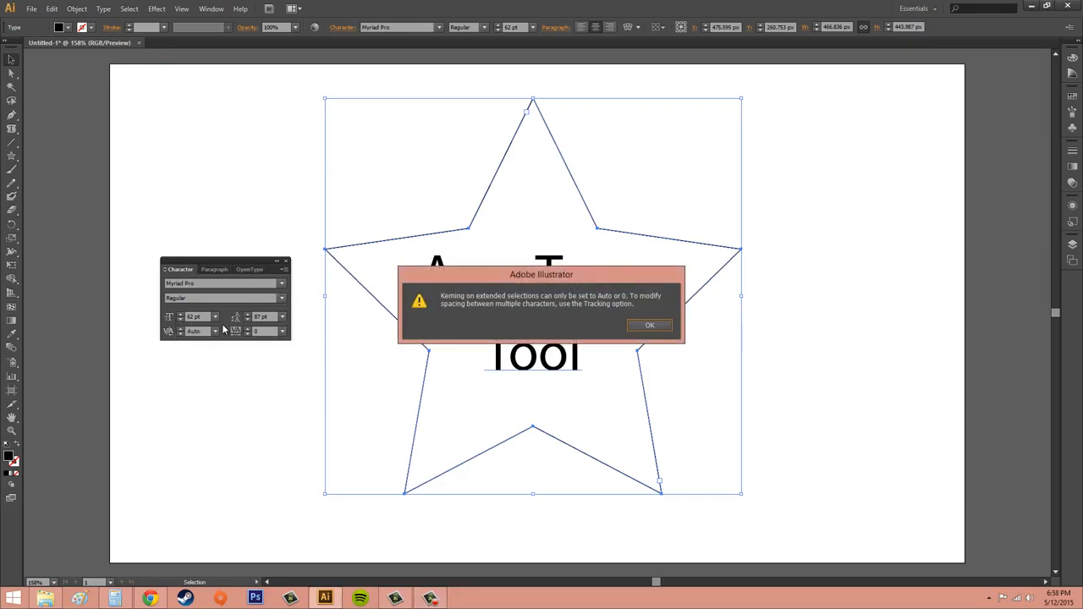
left_click(649, 325)
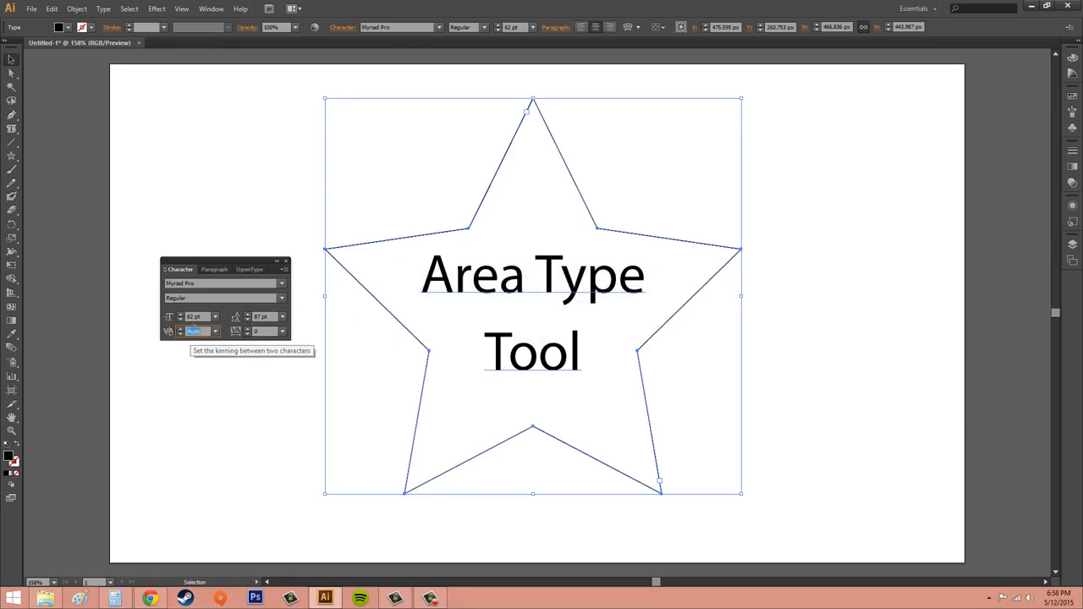
type("0")
key("Return")
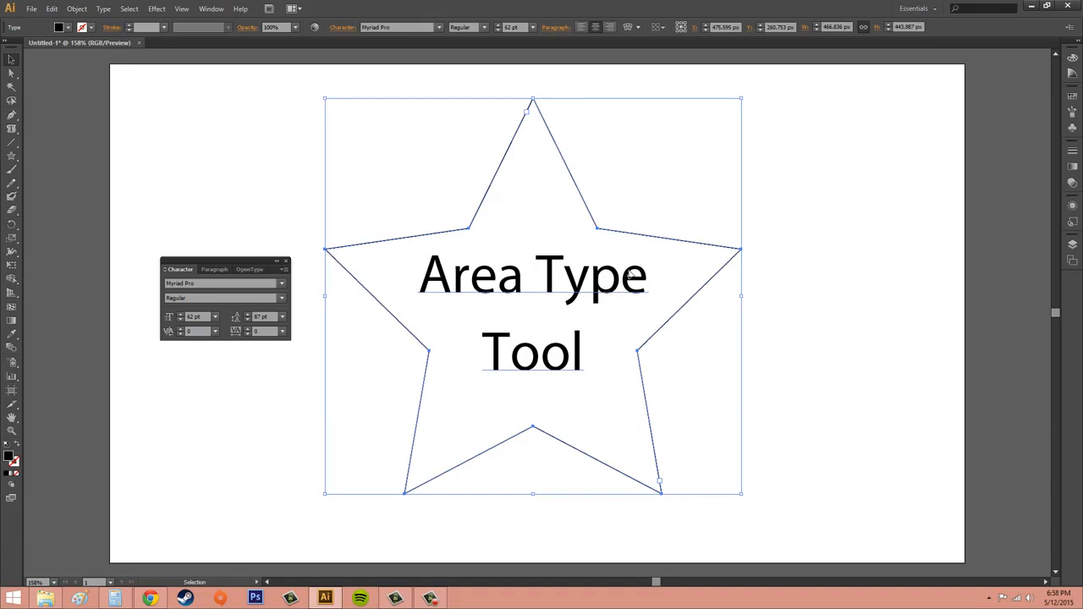
Step: Try stepping the star text's kerning down, dismiss the warning, and set the kerning back to Auto
left_click(181, 334)
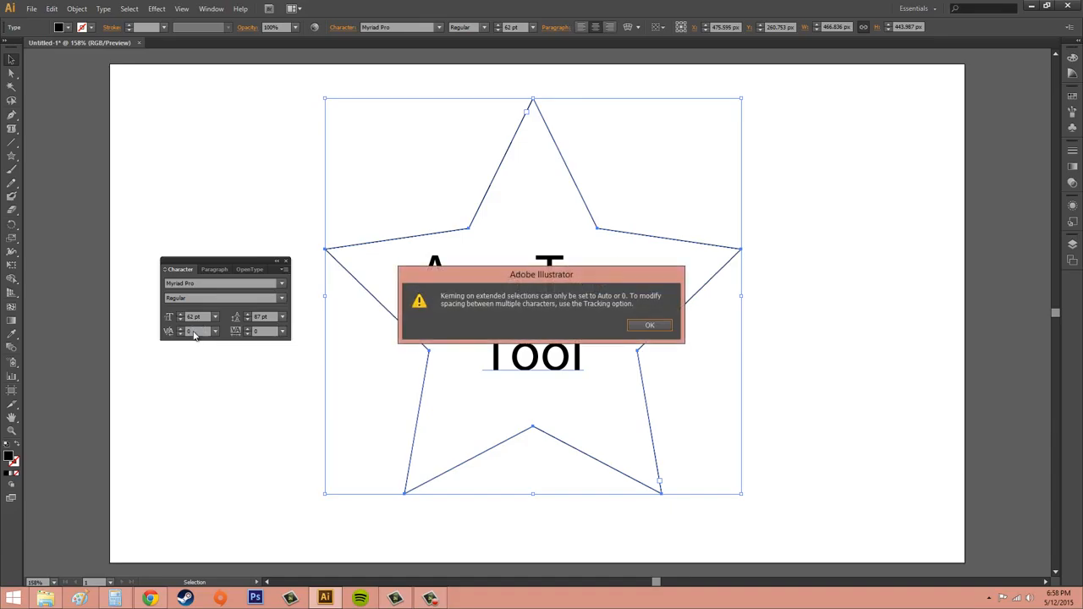
left_click(649, 328)
left_click(215, 330)
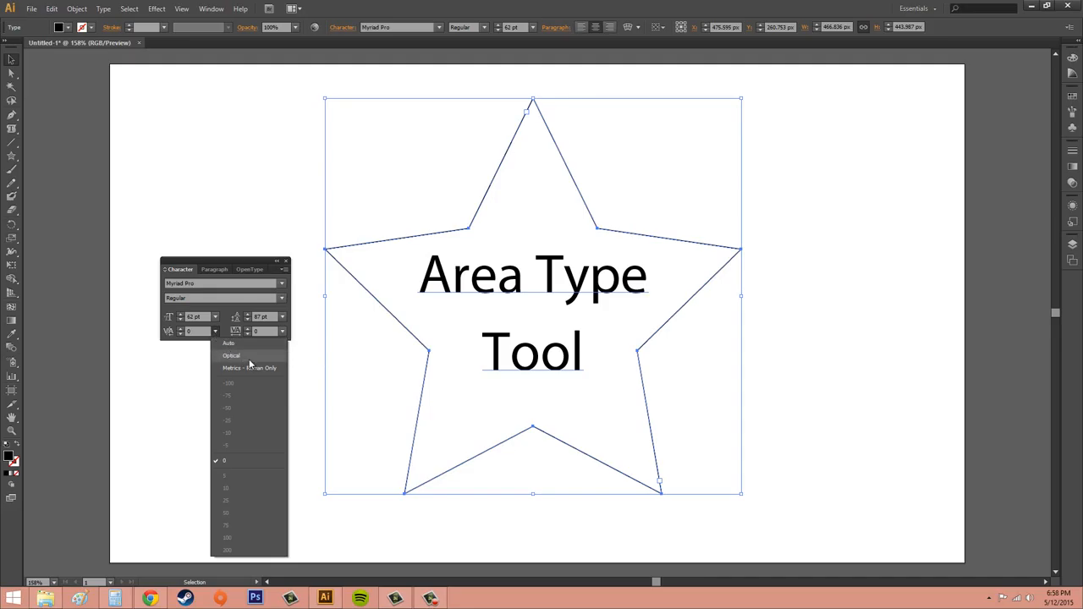
left_click(240, 347)
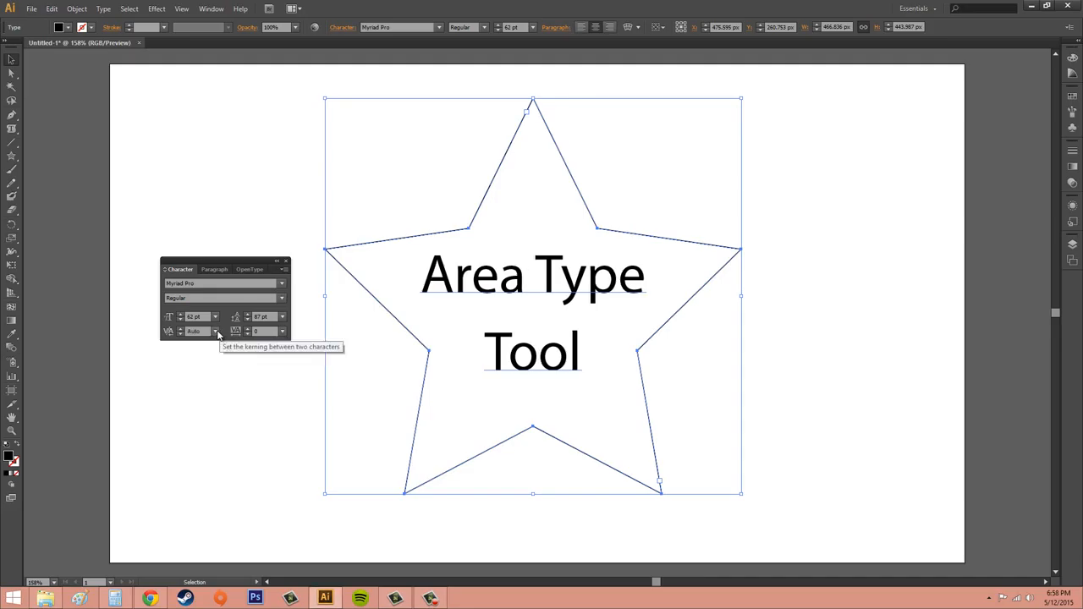
Step: Set the kerning of the whole star text to 0
left_click(215, 331)
left_click(242, 459)
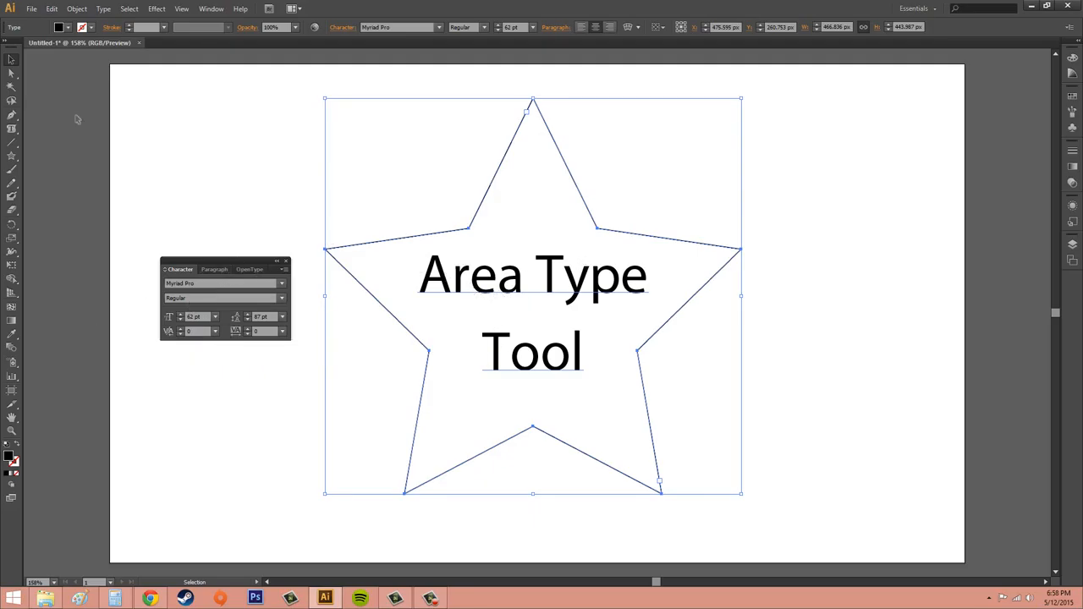
Step: With the Type tool, raise the kerning between the "r" and "e" of "Area" step by step to 43
left_click(11, 128)
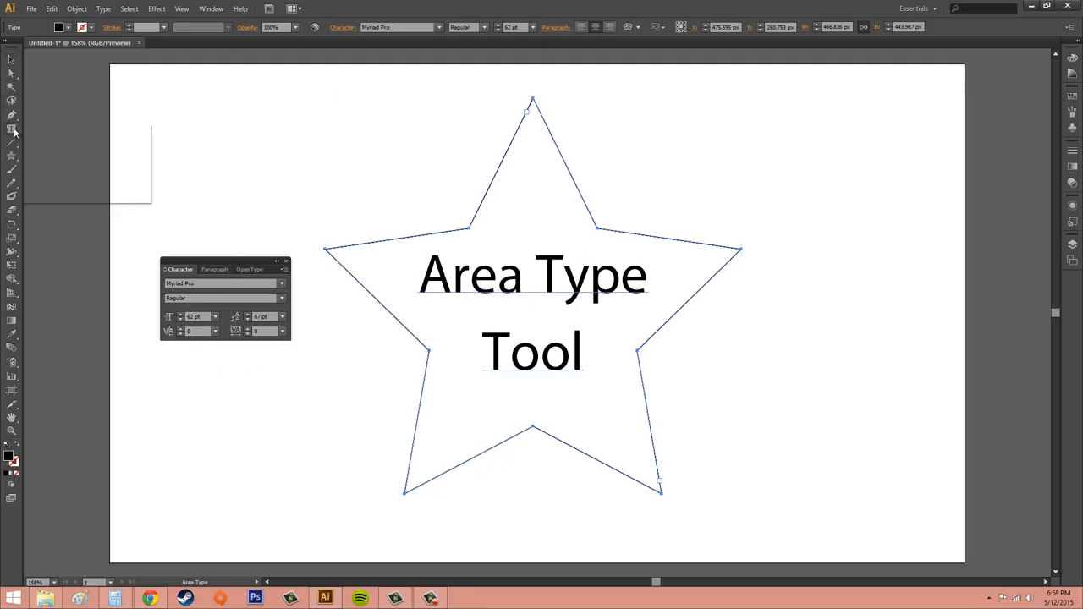
left_click(57, 128)
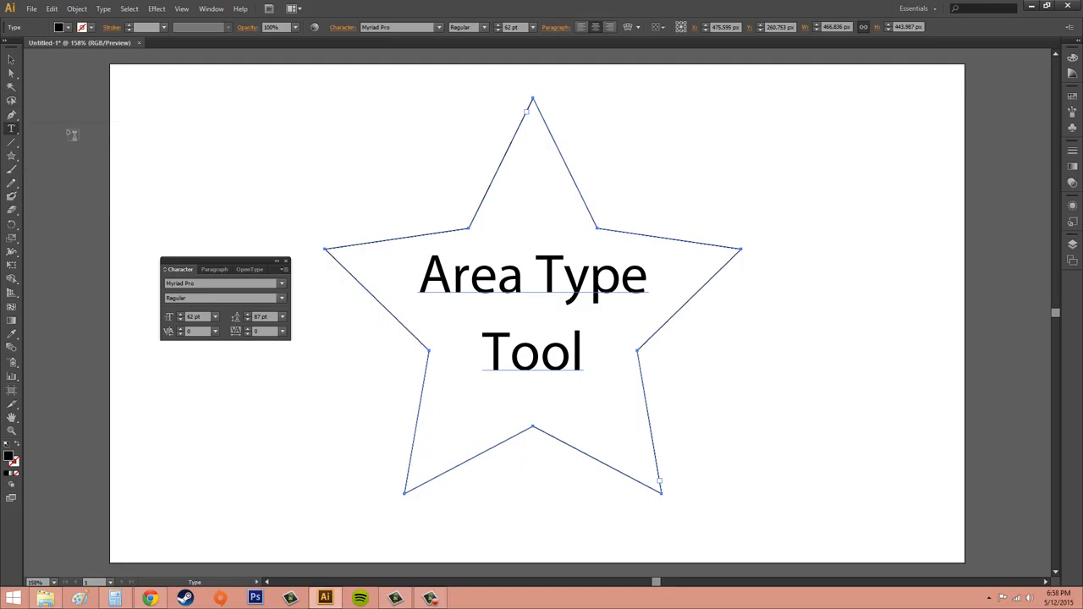
left_click(471, 284)
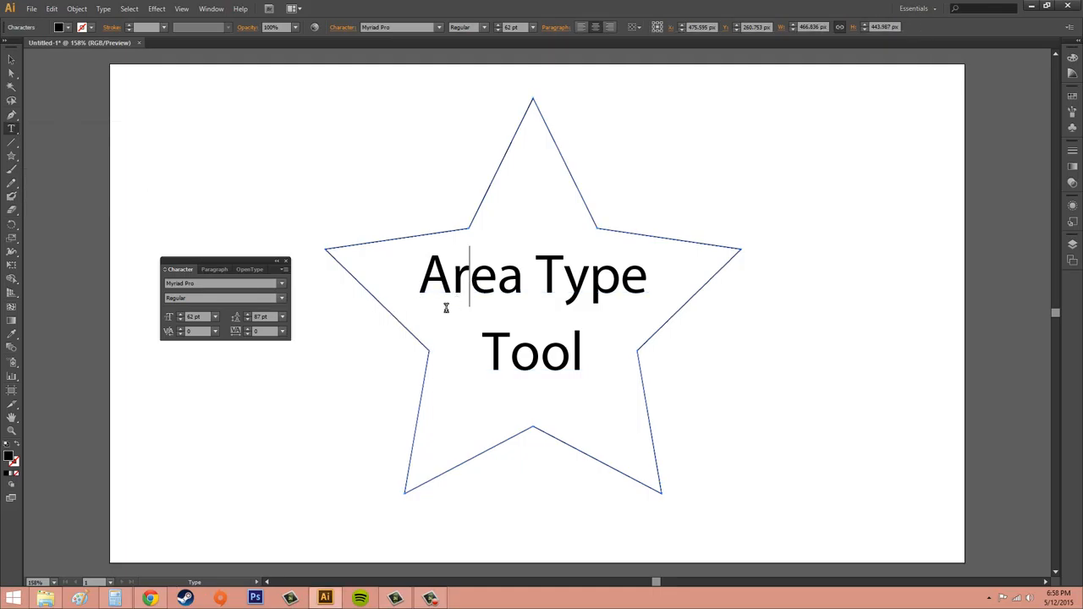
left_click(180, 329)
left_click(181, 329)
left_click(181, 329)
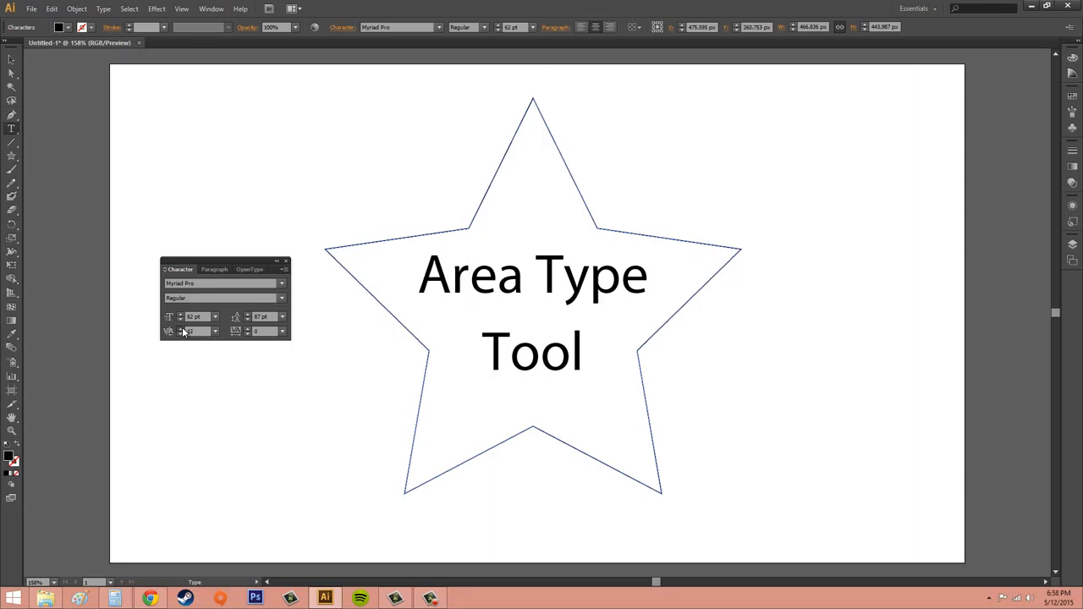
left_click(182, 330)
left_click(182, 330)
left_click(182, 330)
left_click(182, 330)
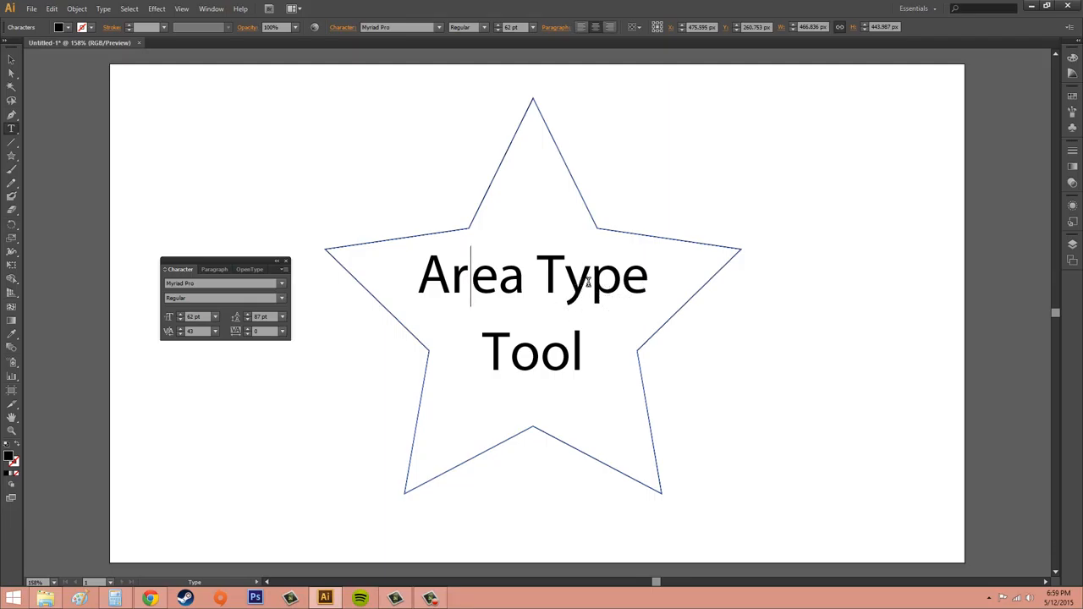
Step: Try stepping the kerning of the selected letters "yp" in "Type" and dismiss the warning
left_click_drag(563, 279, 622, 279)
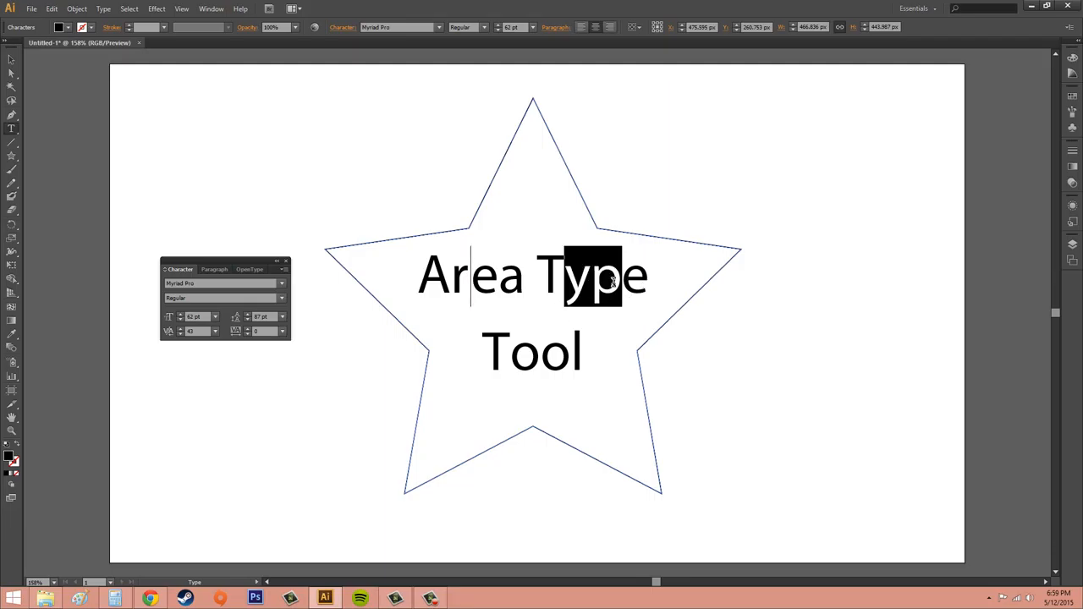
left_click(180, 331)
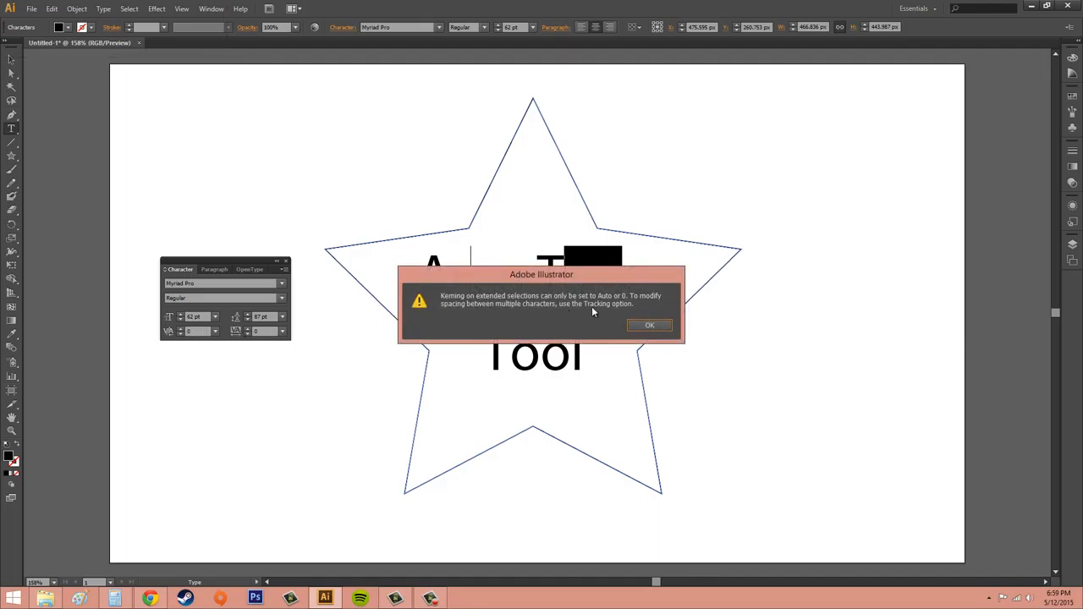
left_click(650, 325)
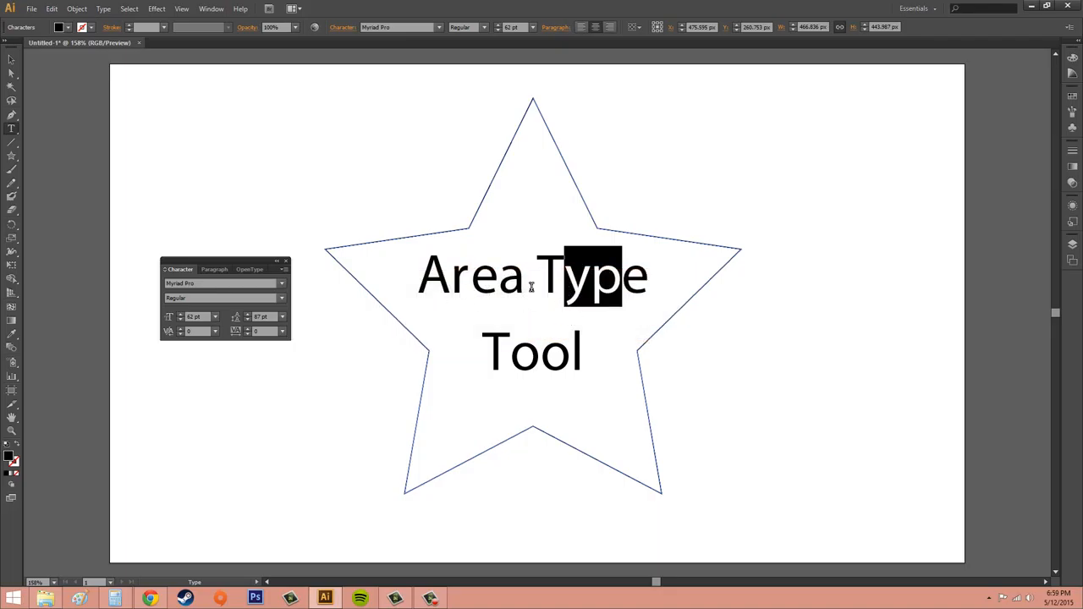
Step: Reduce the kerning between the two o's of "Tool" step by step to -52
left_click(541, 354)
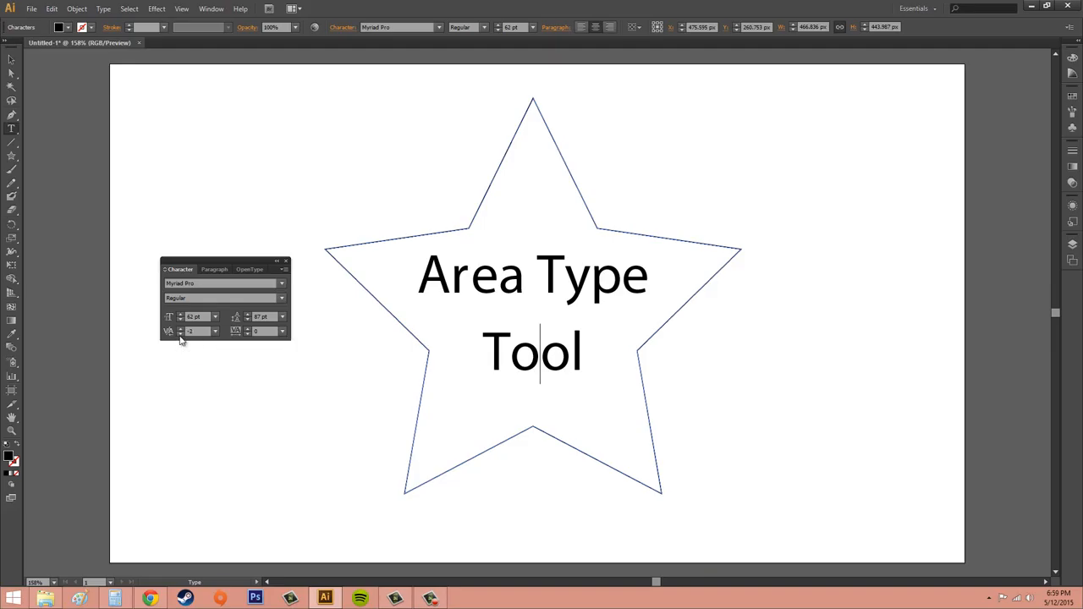
left_click(179, 334)
left_click(179, 335)
left_click(179, 335)
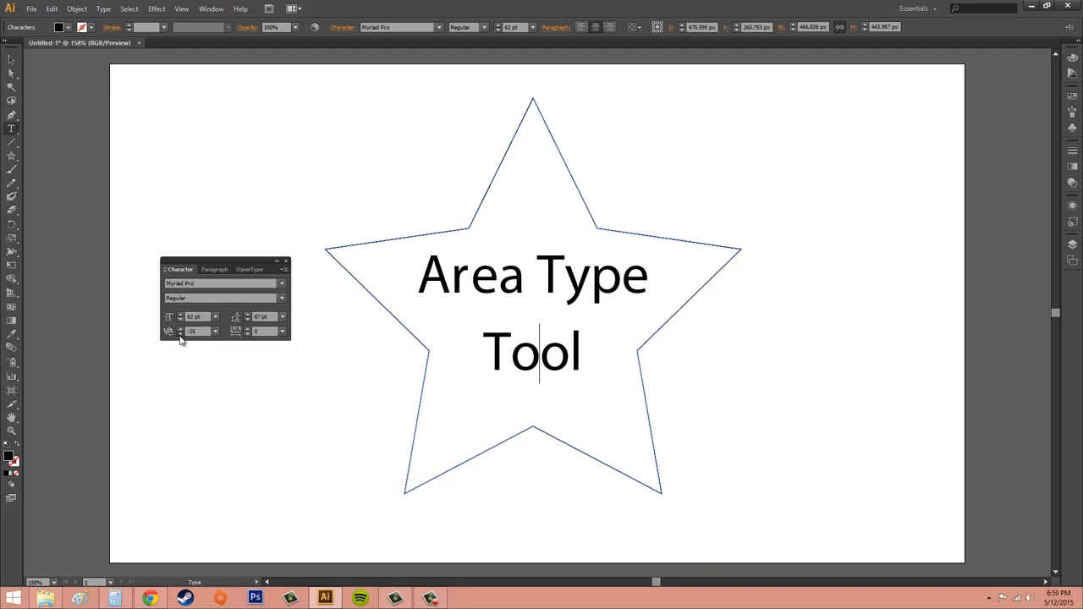
left_click(180, 335)
left_click(179, 336)
left_click(179, 335)
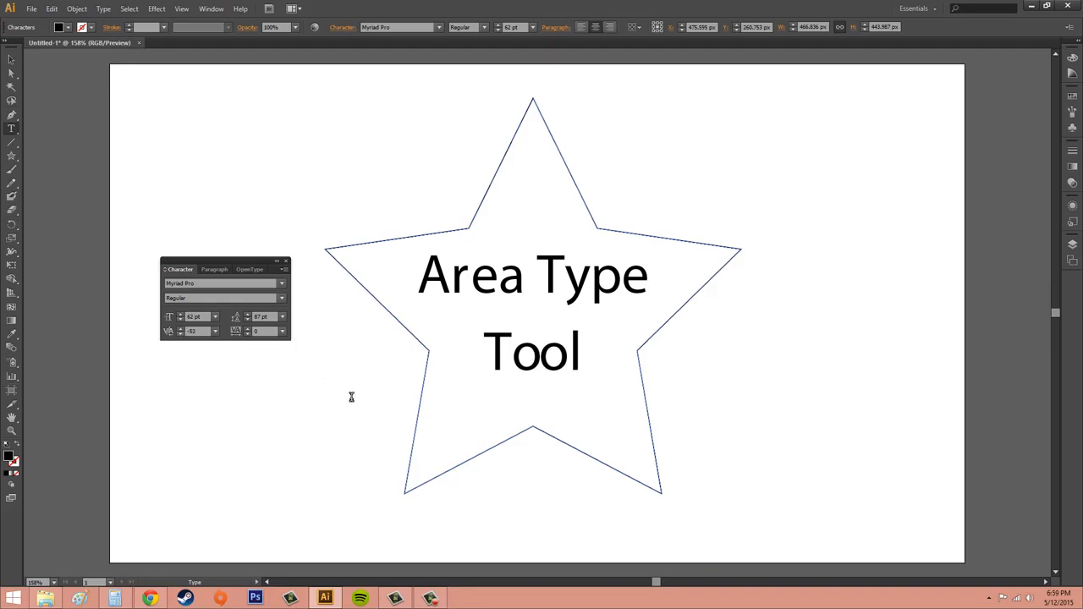
Step: Try preset kerning values of 100 and -100 between the two o's of "Tool", and reset the kerning to 0
left_click(215, 331)
left_click(240, 538)
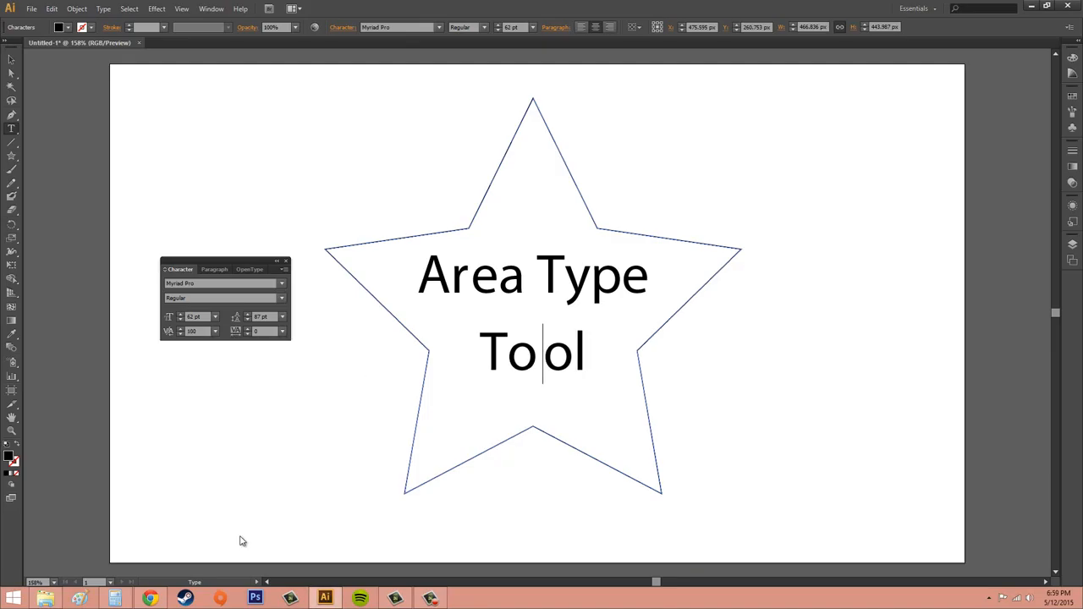
left_click(215, 330)
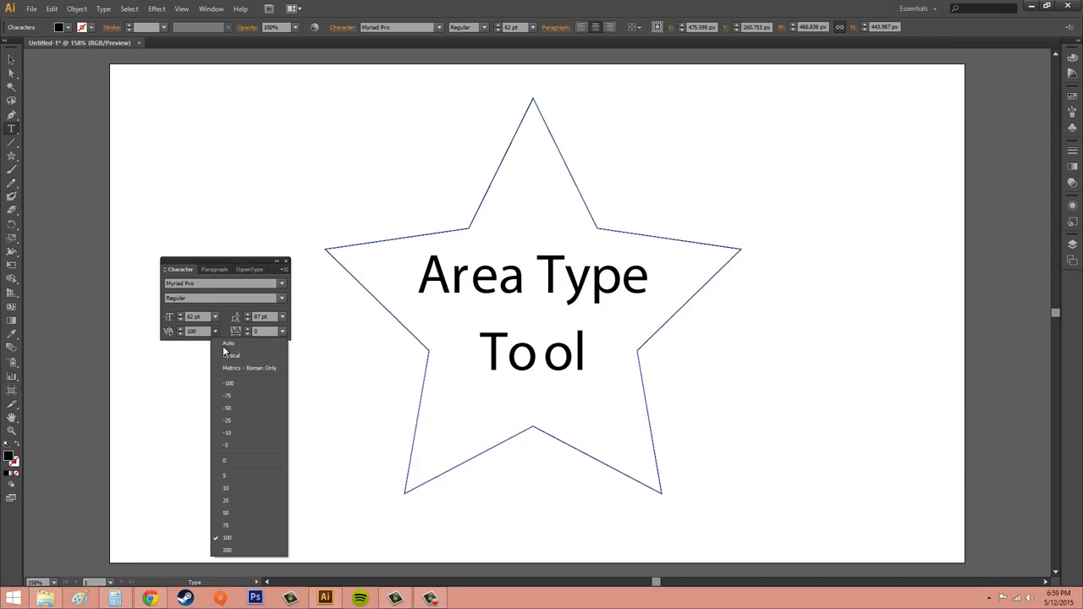
left_click(248, 382)
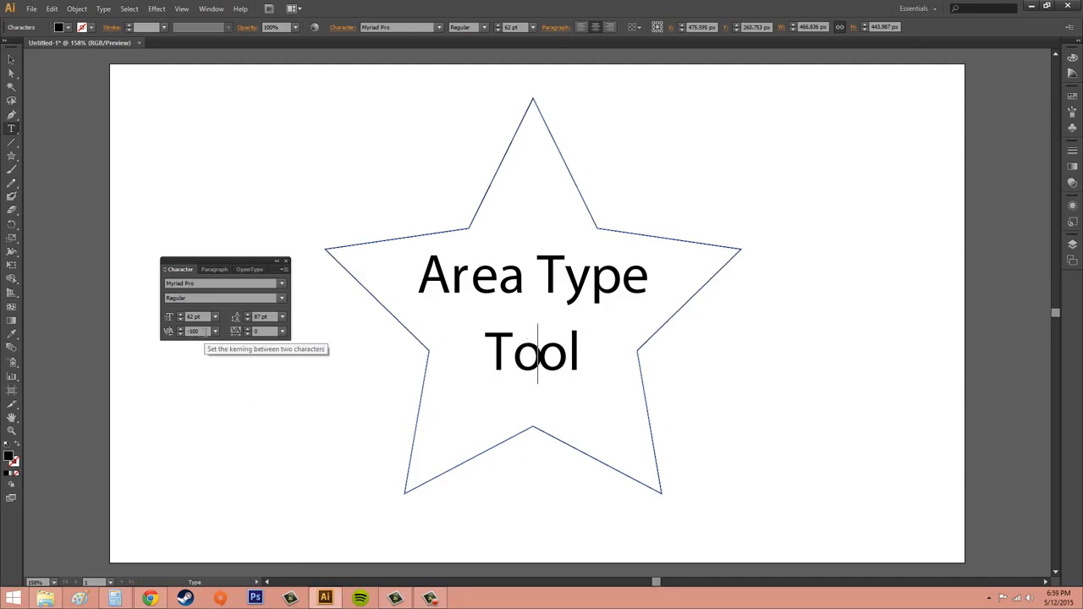
left_click(215, 331)
left_click(224, 346)
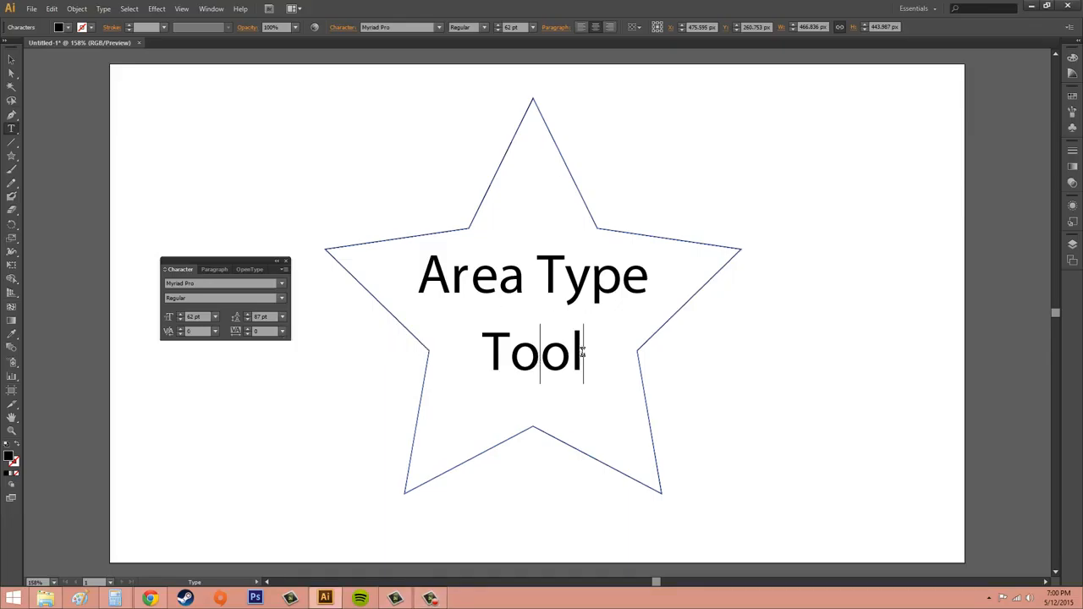
Step: Select all of the star text and reduce its tracking step by step to -56
left_click_drag(584, 354, 400, 283)
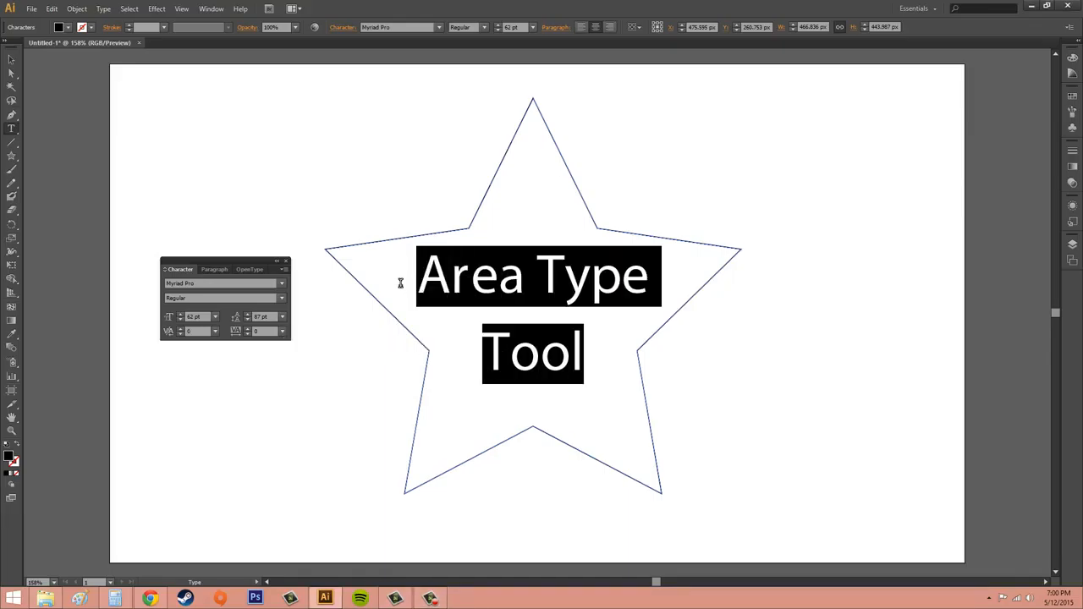
left_click(248, 334)
left_click(248, 334)
left_click(248, 335)
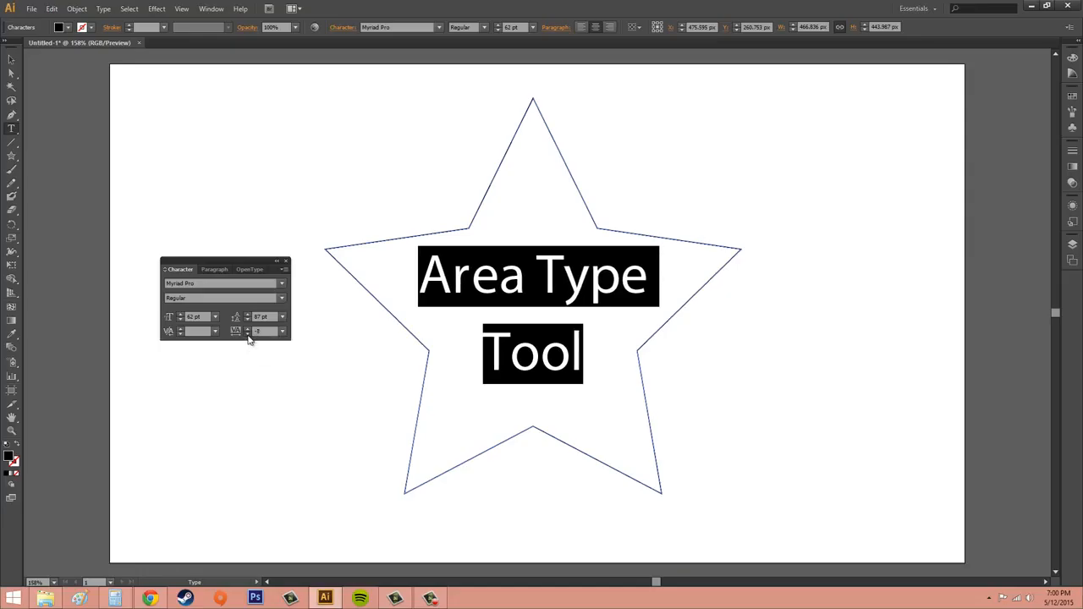
left_click(247, 335)
left_click(248, 334)
left_click(248, 334)
left_click(248, 334)
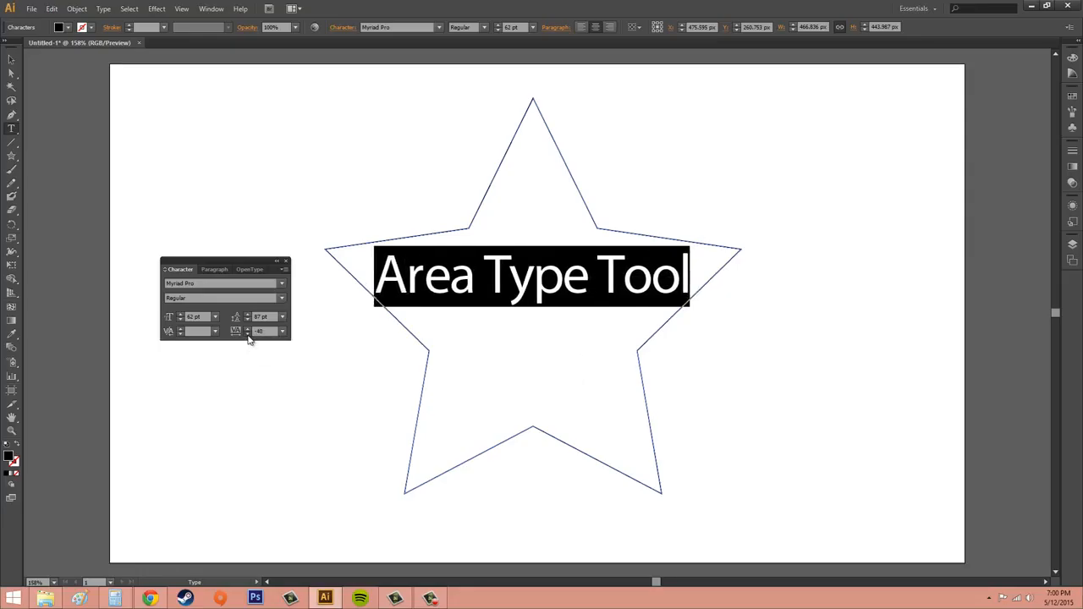
left_click(248, 334)
left_click(248, 334)
left_click(248, 334)
left_click(248, 334)
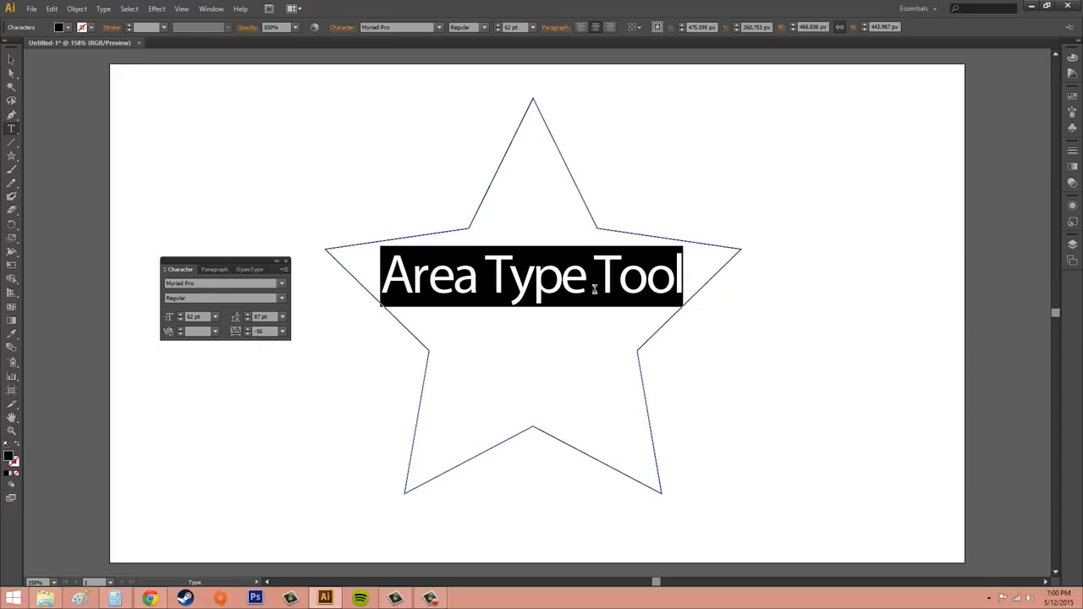
Step: Raise the tracking of the selected star text step by step to 53
left_click(248, 329)
left_click(248, 330)
left_click(248, 329)
left_click(248, 329)
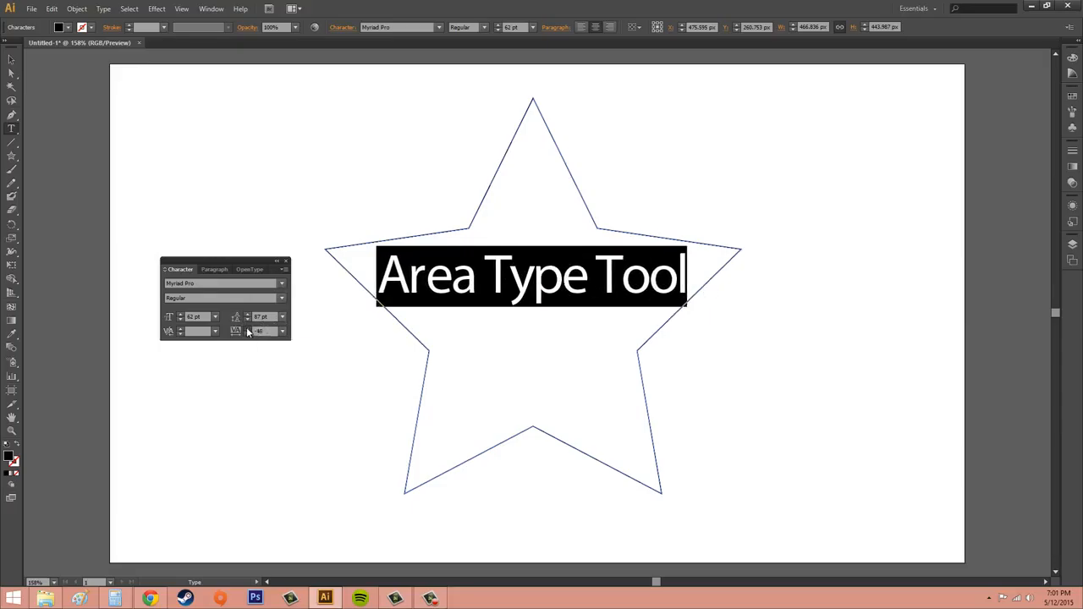
left_click(248, 329)
left_click(248, 330)
left_click(248, 329)
left_click(248, 329)
left_click(248, 330)
left_click(248, 329)
left_click(248, 330)
left_click(248, 329)
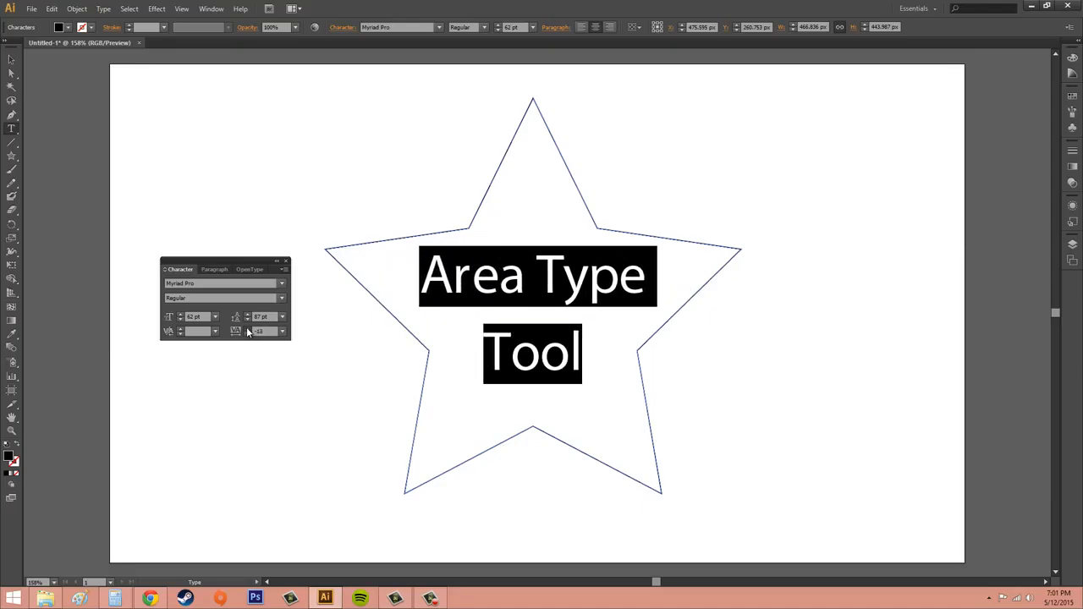
left_click(248, 329)
left_click(248, 329)
left_click(248, 329)
left_click(248, 329)
left_click(248, 330)
left_click(248, 329)
left_click(248, 329)
left_click(248, 329)
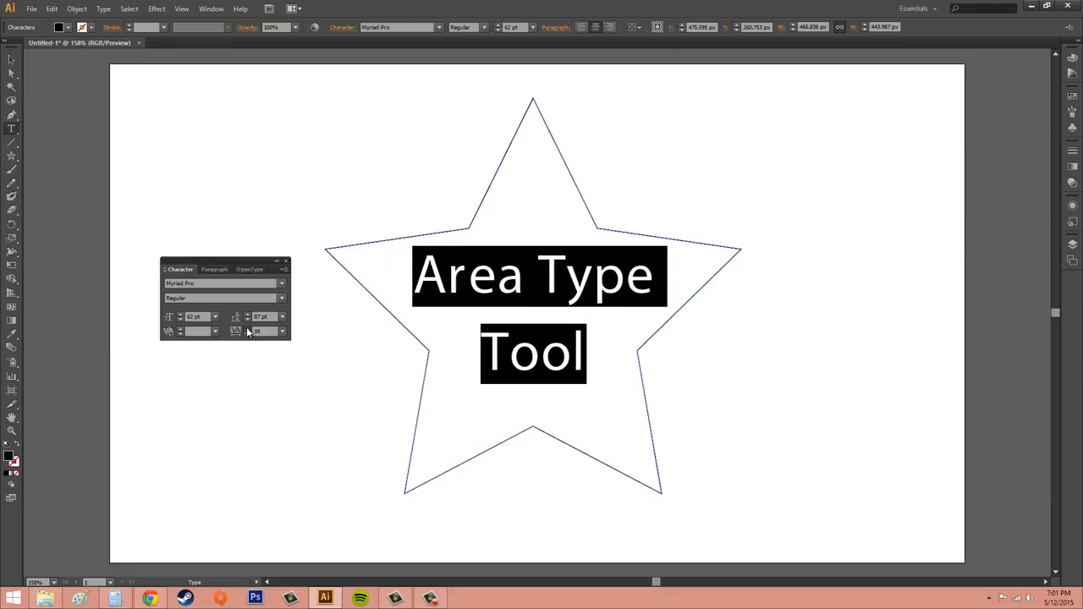
left_click(248, 329)
left_click(248, 329)
left_click(248, 329)
left_click(248, 330)
left_click(248, 329)
left_click(248, 329)
left_click(248, 329)
left_click(248, 329)
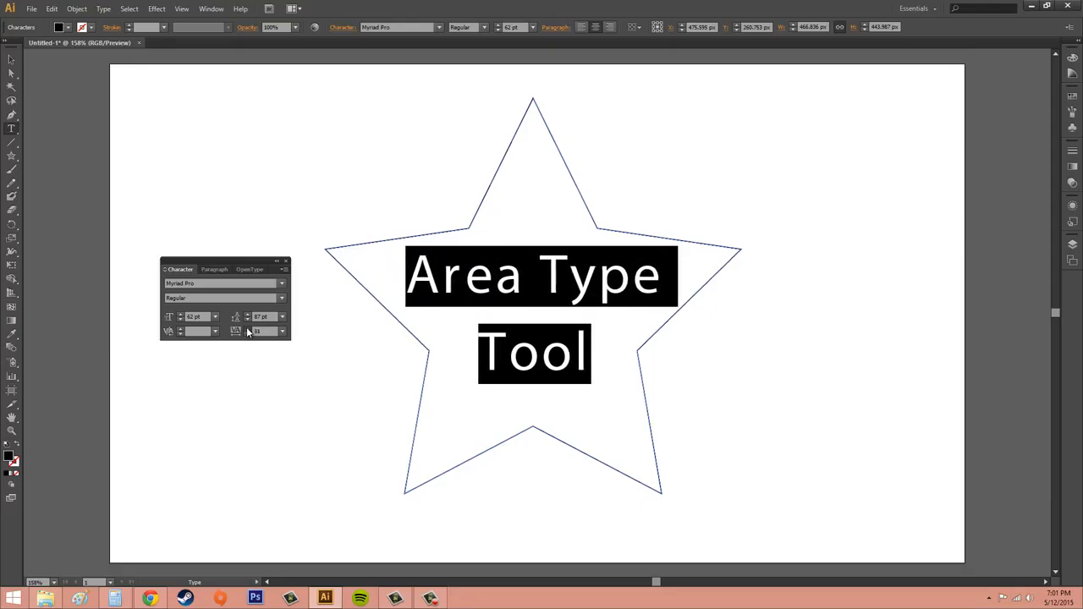
left_click(248, 329)
Step: Apply the preset tracking value 100 to the star text, followed by the preset 200
left_click(282, 331)
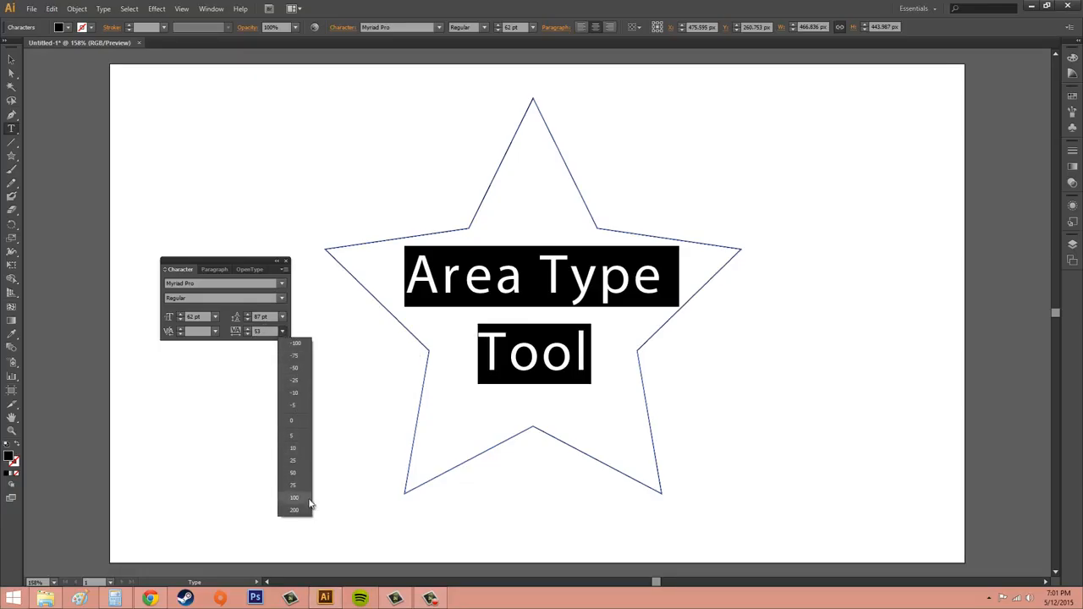
left_click(303, 497)
left_click(282, 332)
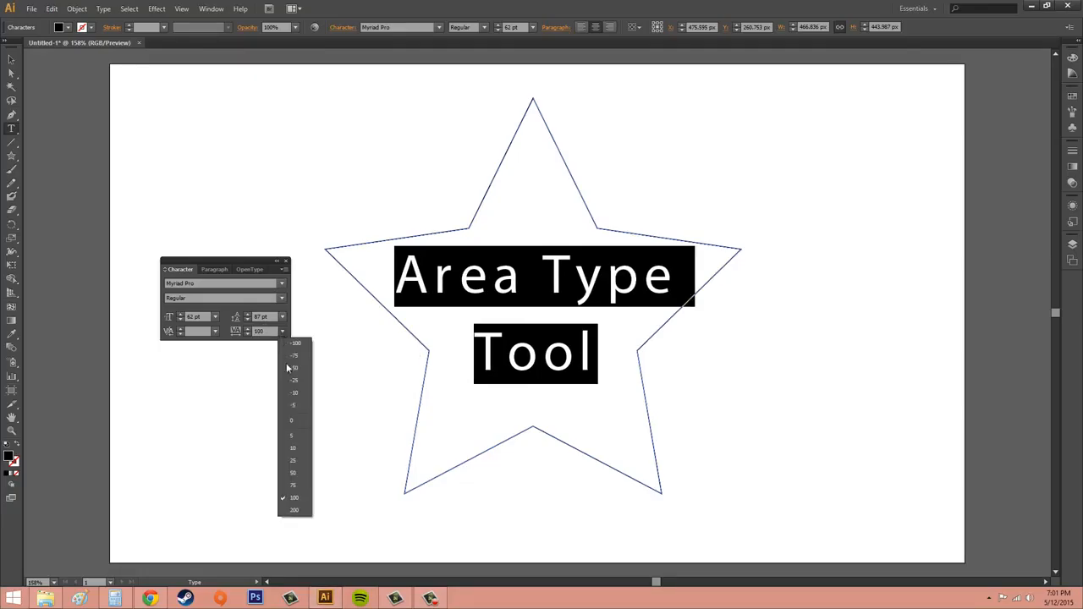
left_click(297, 511)
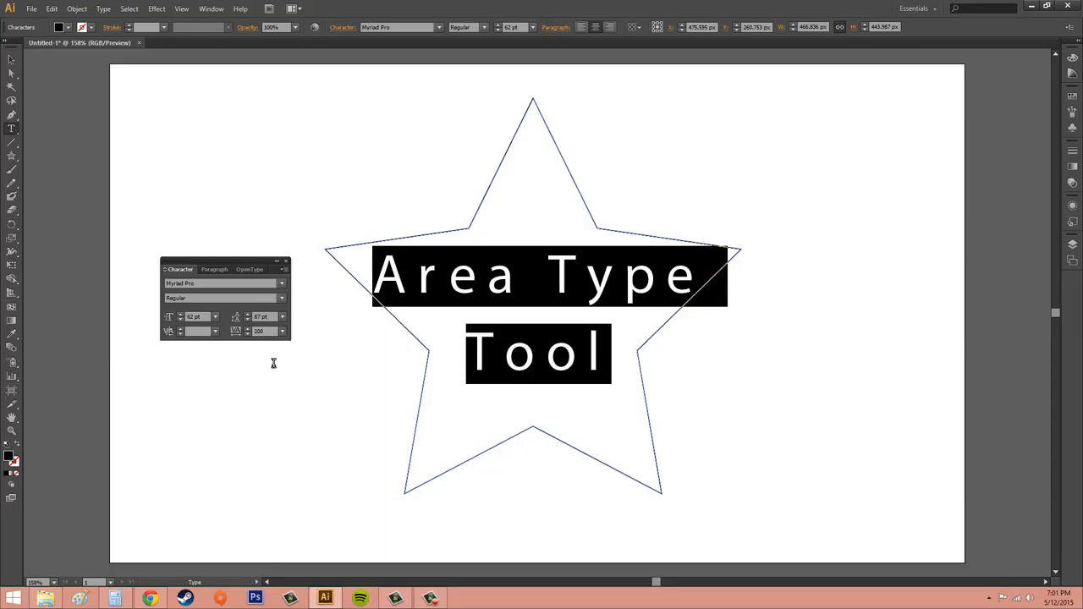
Step: Enter a custom tracking value of 500 for the selected star text
left_click(260, 331)
type("500")
key("Return")
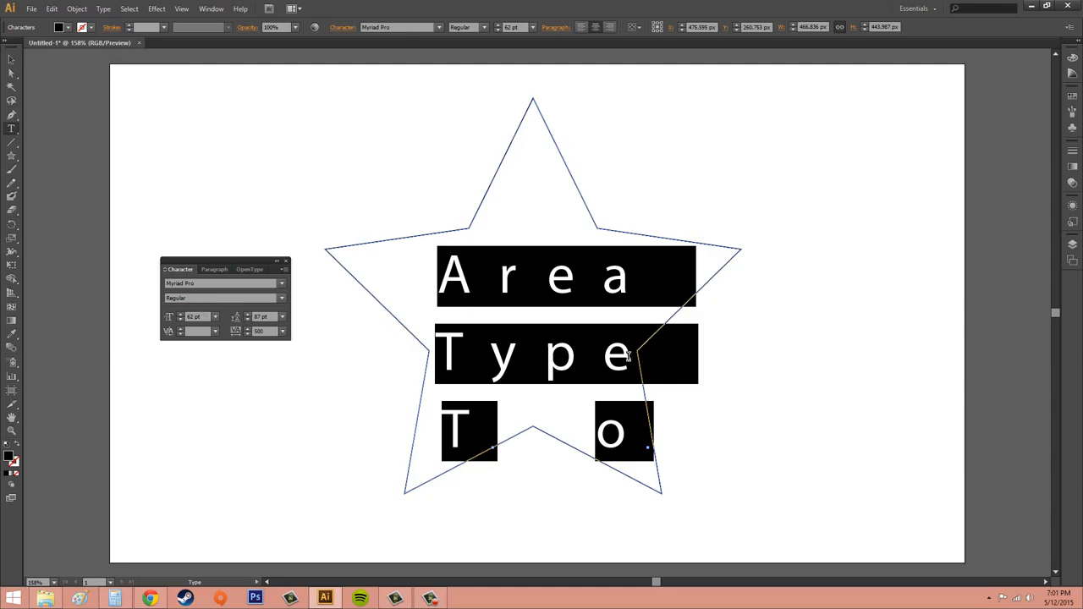
Step: Reduce the font size of the star text step by step to 38 pt, leave text editing and deselect the object
left_click(180, 322)
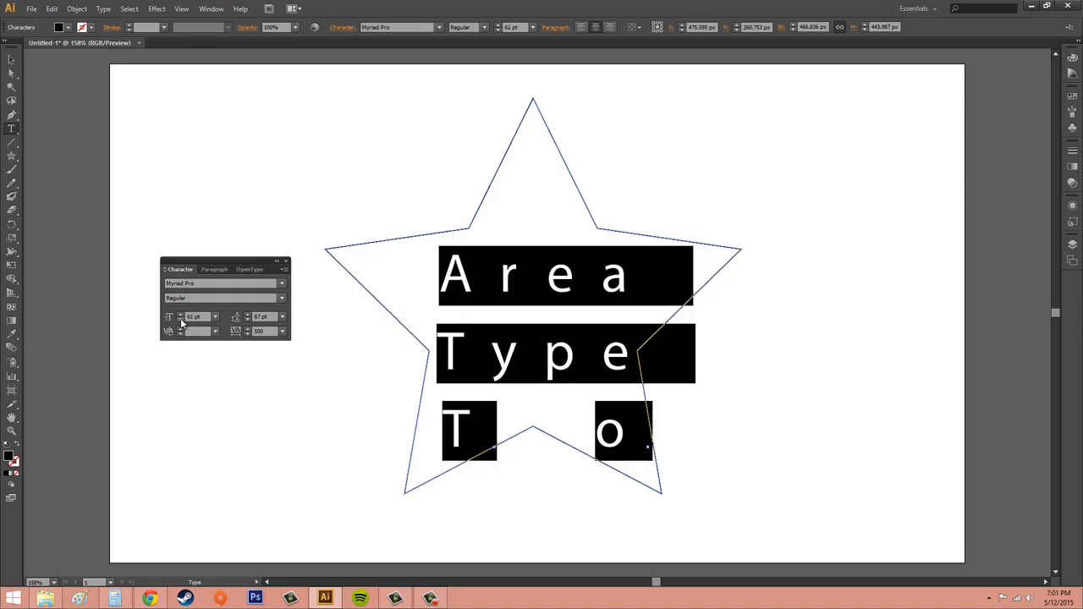
left_click(181, 322)
left_click(181, 321)
left_click(181, 322)
left_click(180, 322)
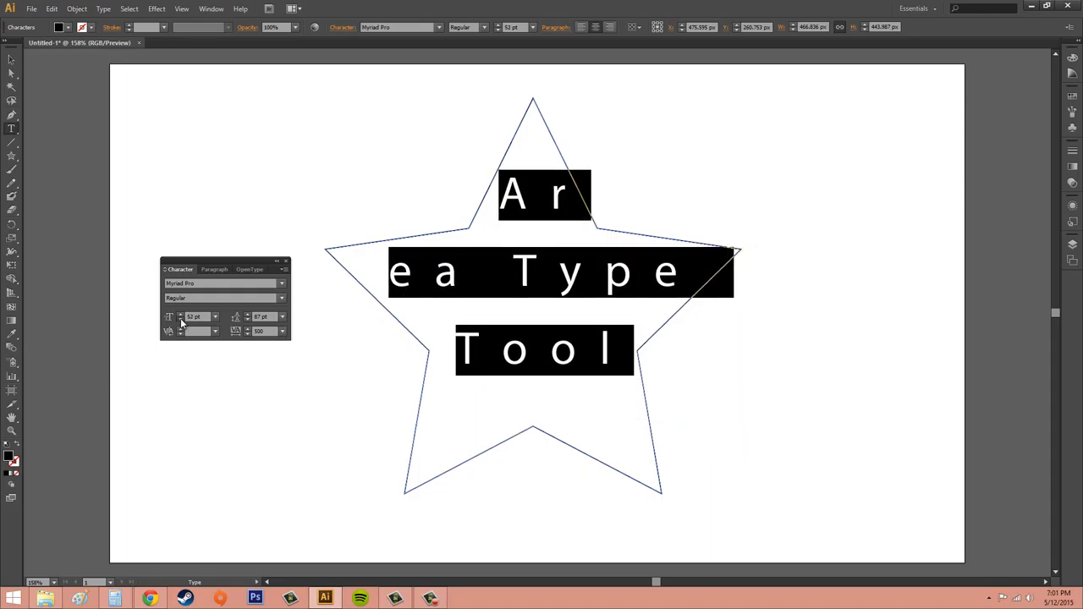
left_click(180, 322)
left_click(180, 322)
left_click(181, 322)
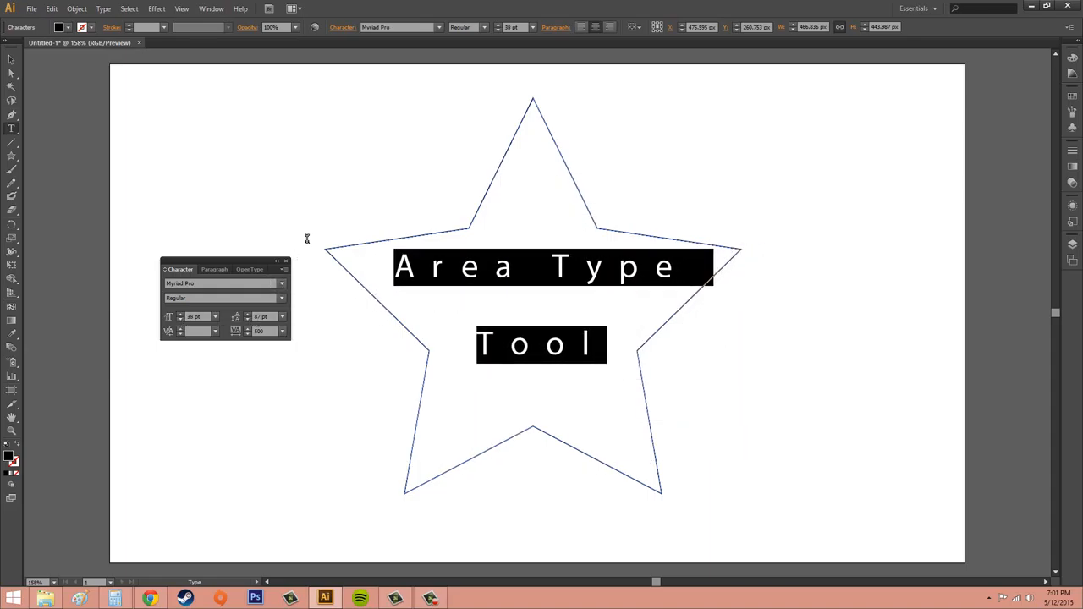
key("Left")
left_click(11, 59)
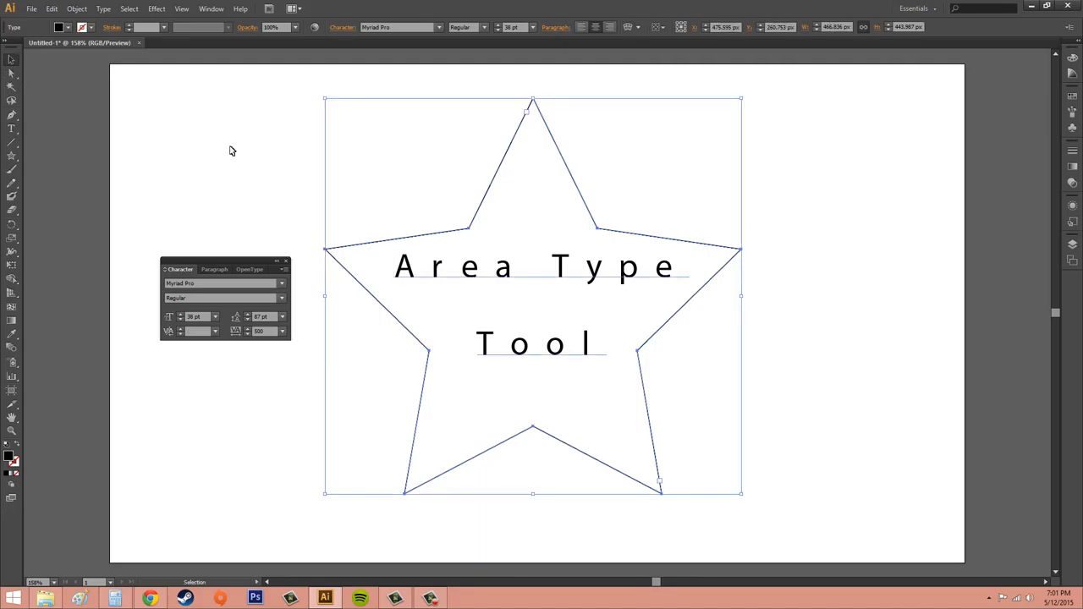
left_click(232, 151)
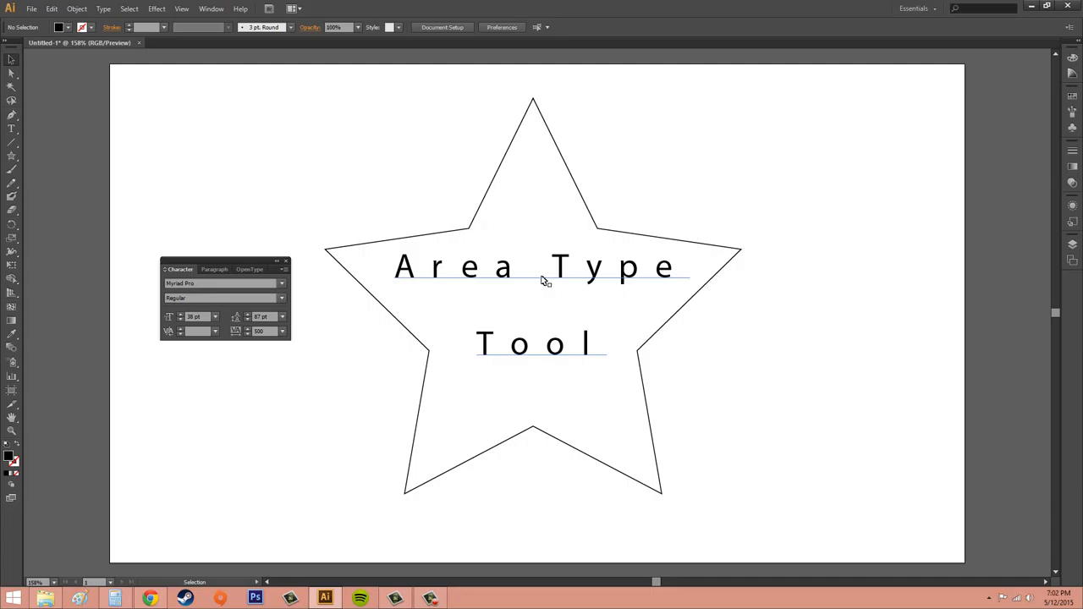
Step: Show the additional options of the Character panel
left_click(284, 269)
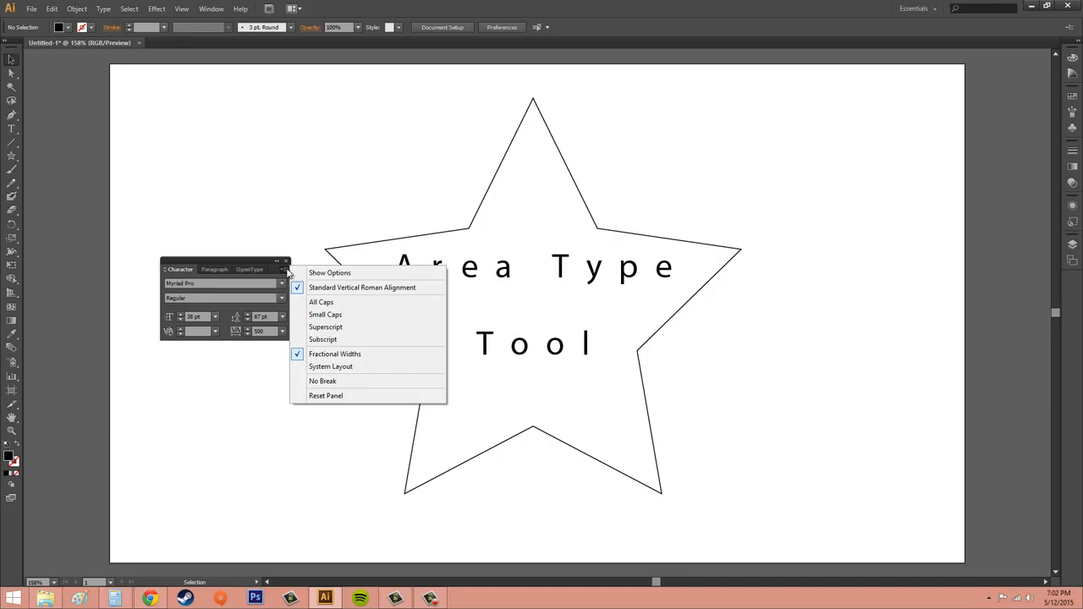
left_click(338, 272)
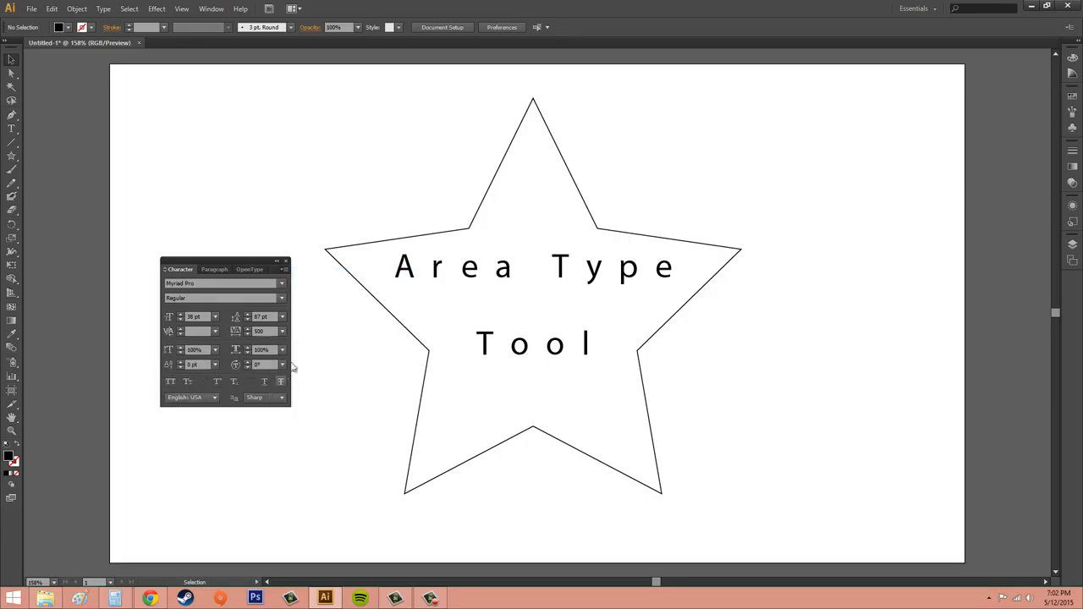